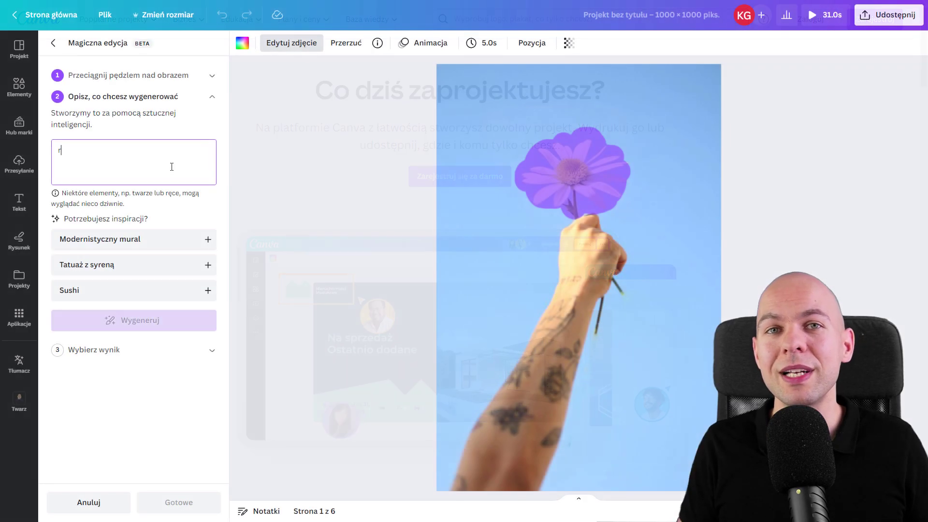
type("ó")
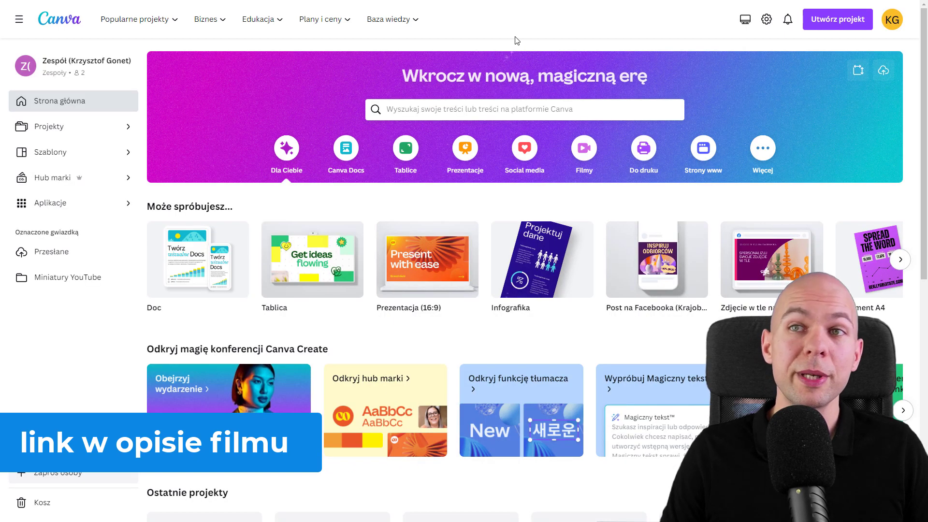
- Look through the design types offered for a new project, and close the list without choosing one
left_click(844, 25)
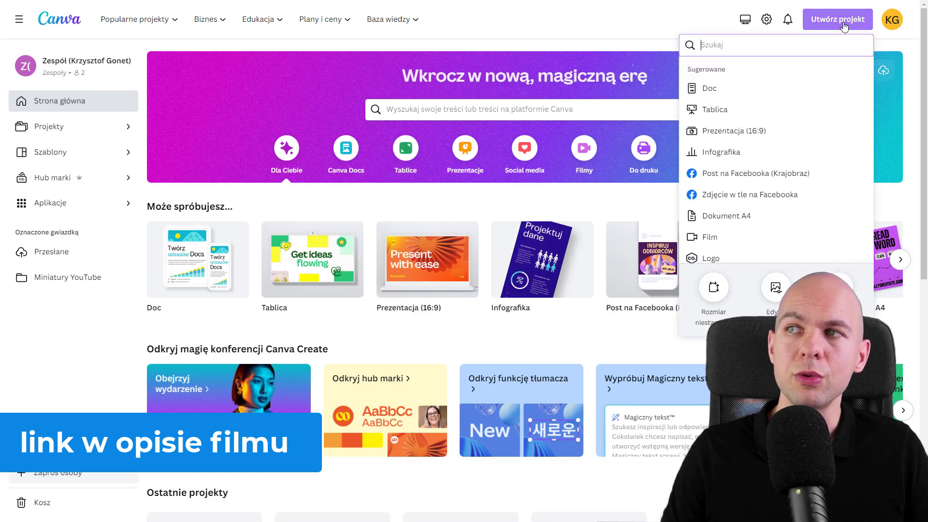
scroll(740, 184, "down", 5)
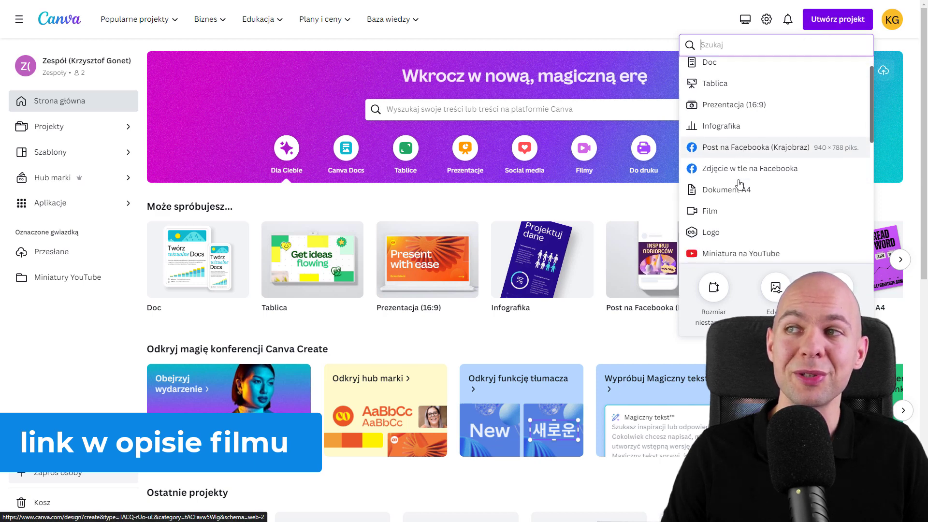
scroll(739, 183, "down", 3)
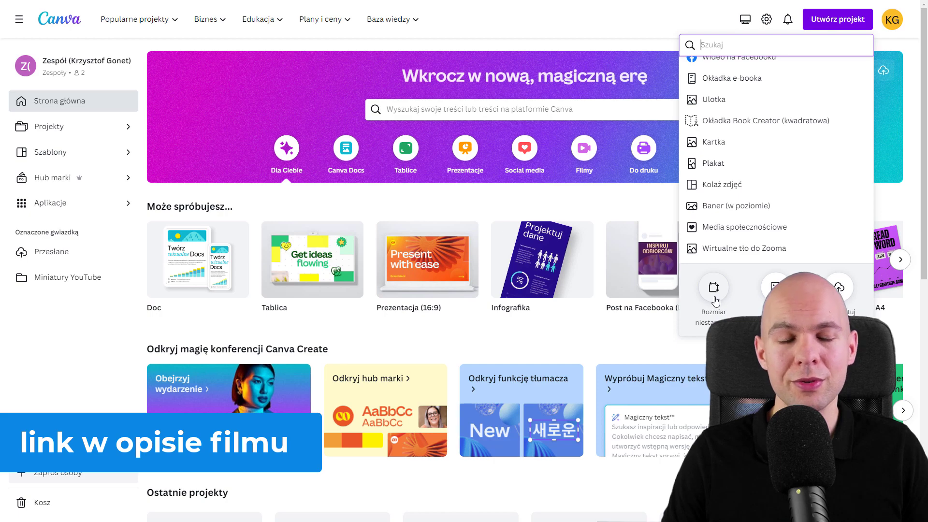
scroll(742, 203, "up", 3)
scroll(744, 199, "up", 1)
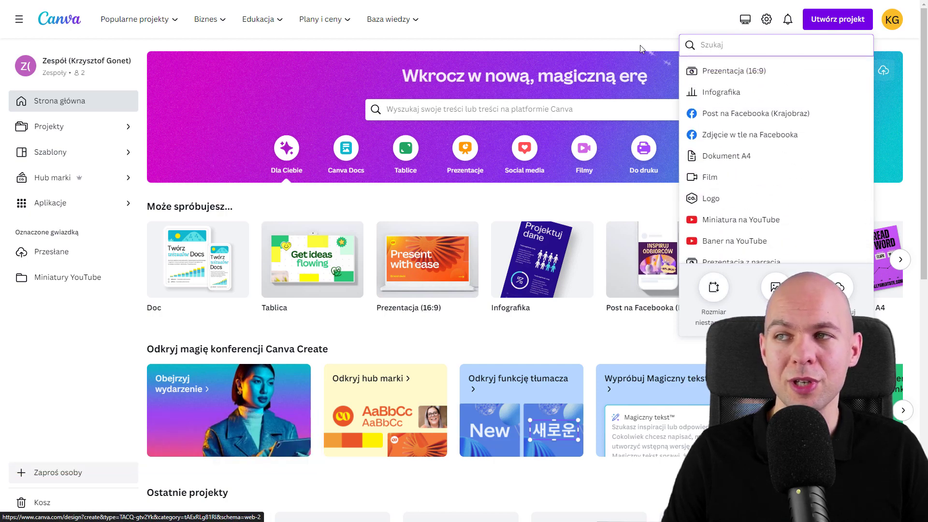
left_click(637, 34)
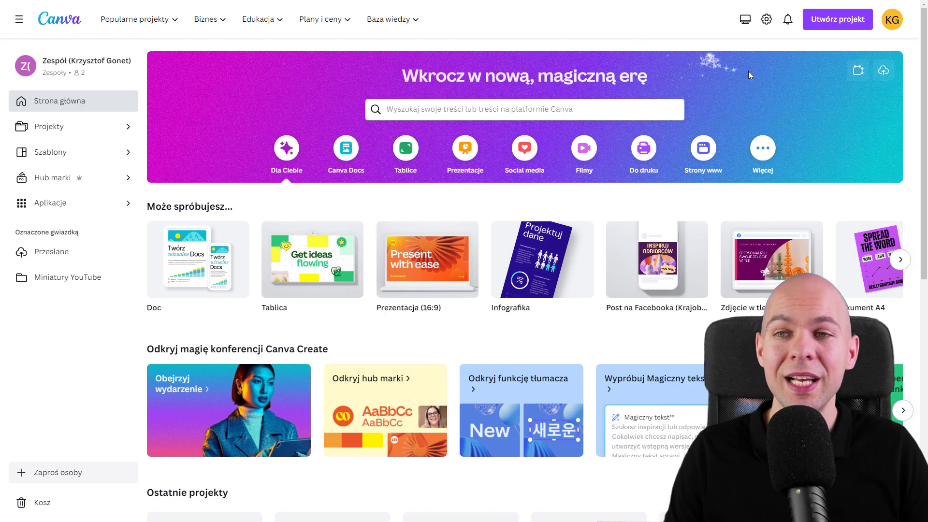
- Browse the new feature cards in the Canva Create section of the home page and return to the first ones
scroll(750, 66, "down", 1)
scroll(750, 65, "up", 1)
scroll(758, 104, "down", 2)
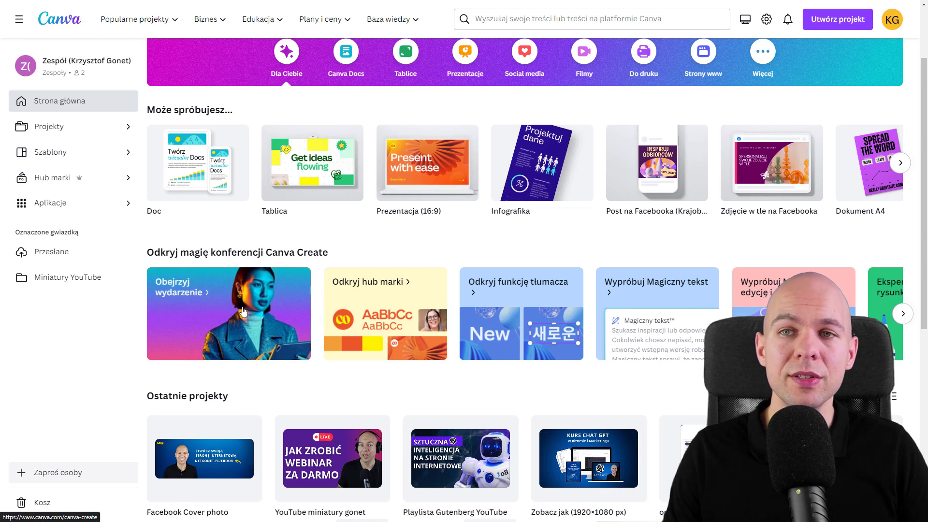
left_click(900, 314)
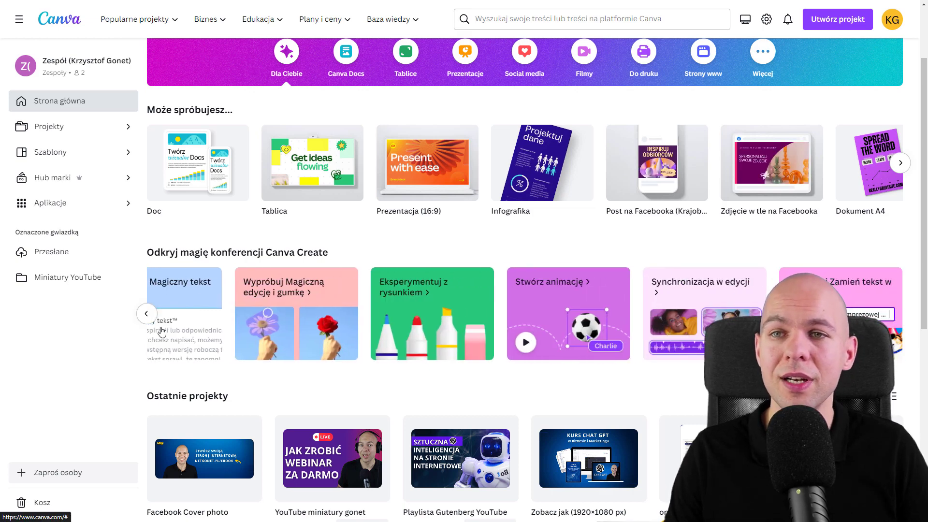
left_click(148, 314)
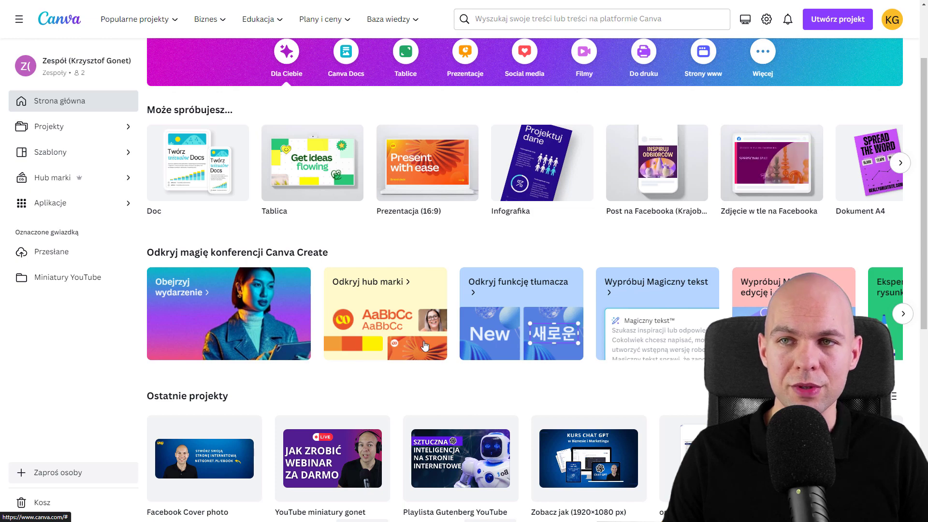
- Read the brand hub introduction, try the feature and open the unnamed brand kit
left_click(382, 305)
scroll(362, 165, "down", 1)
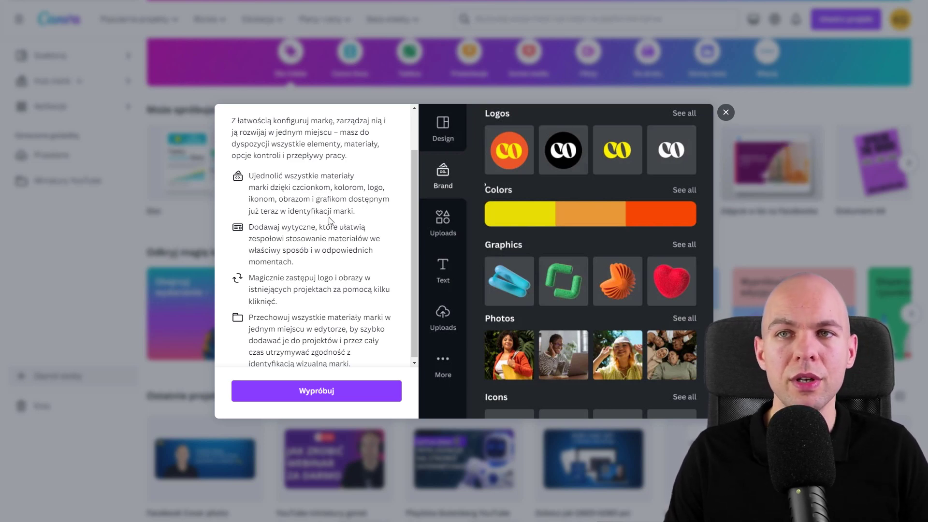
scroll(345, 232, "down", 1)
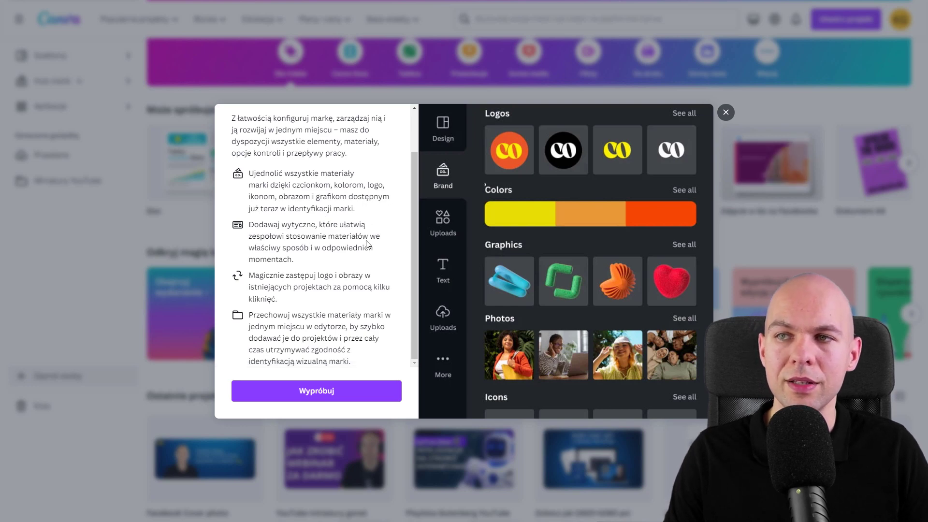
left_click(300, 398)
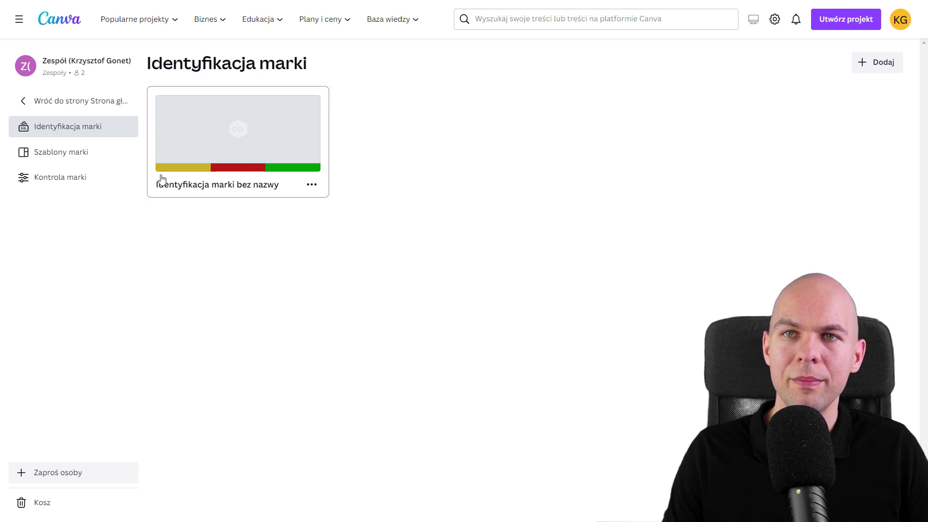
left_click(262, 134)
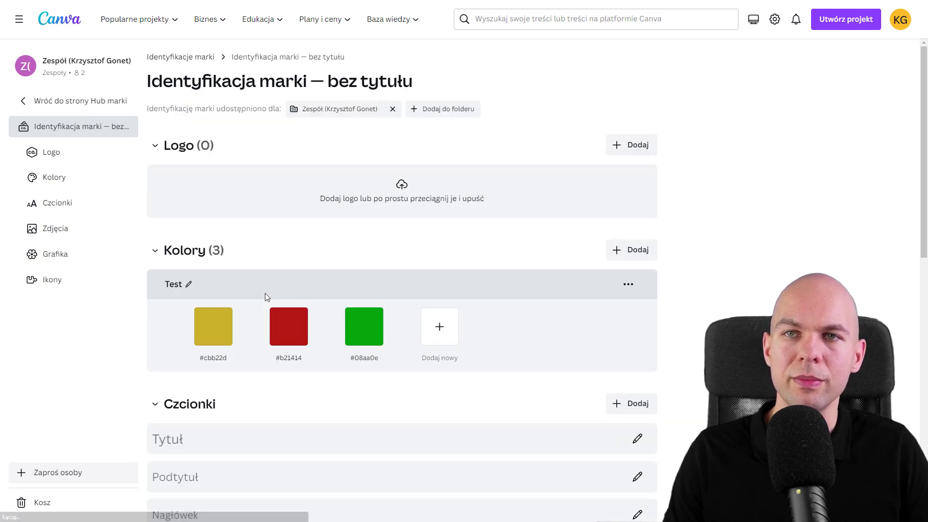
- Examine the brand kit's sections for logos, colours, fonts, photos, graphics and icons
scroll(506, 198, "down", 2)
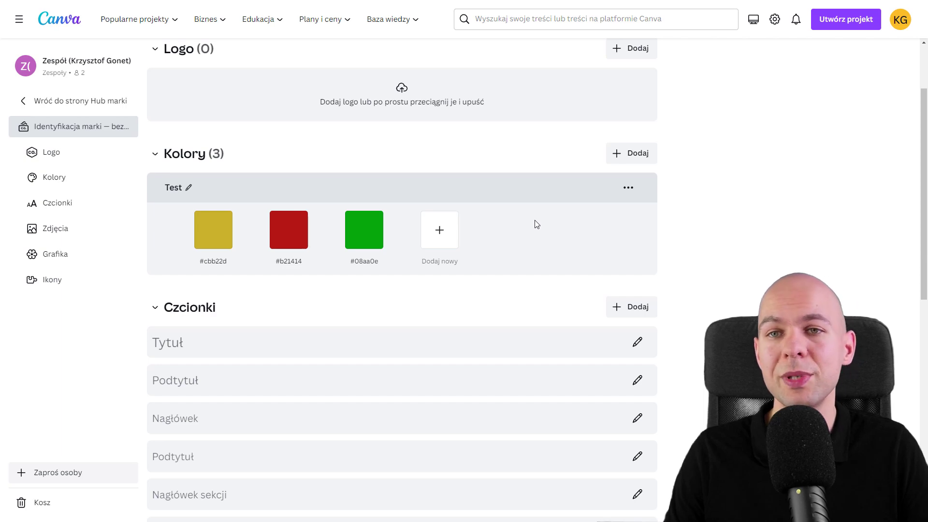
scroll(536, 224, "down", 3)
scroll(192, 195, "down", 1)
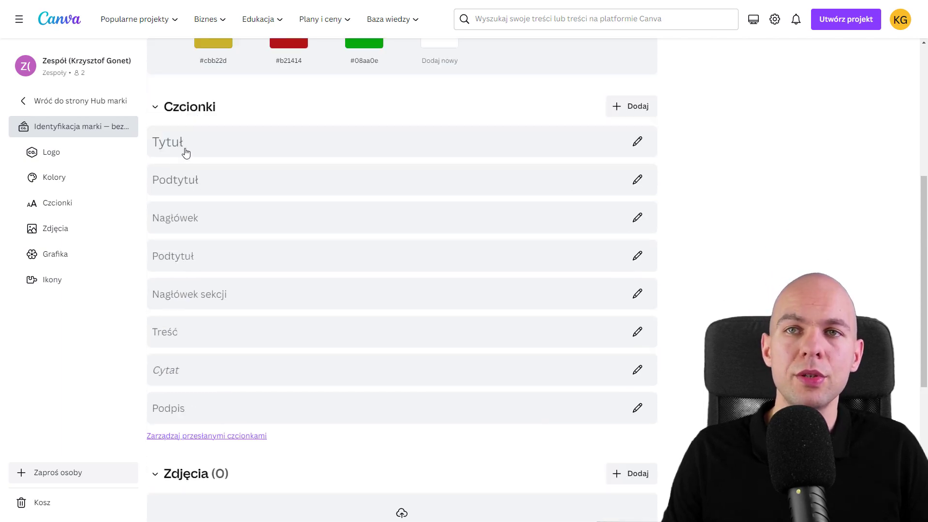
scroll(190, 277, "down", 6)
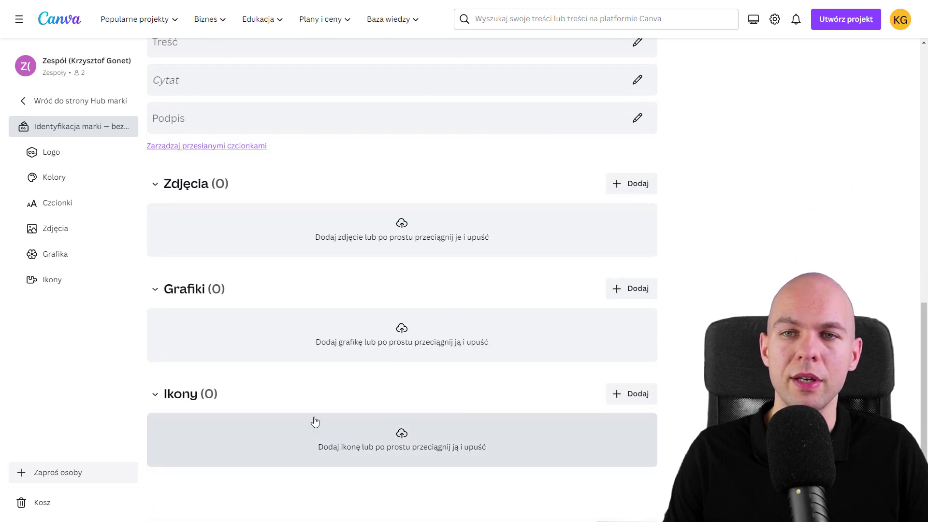
scroll(370, 367, "up", 12)
scroll(249, 104, "down", 1)
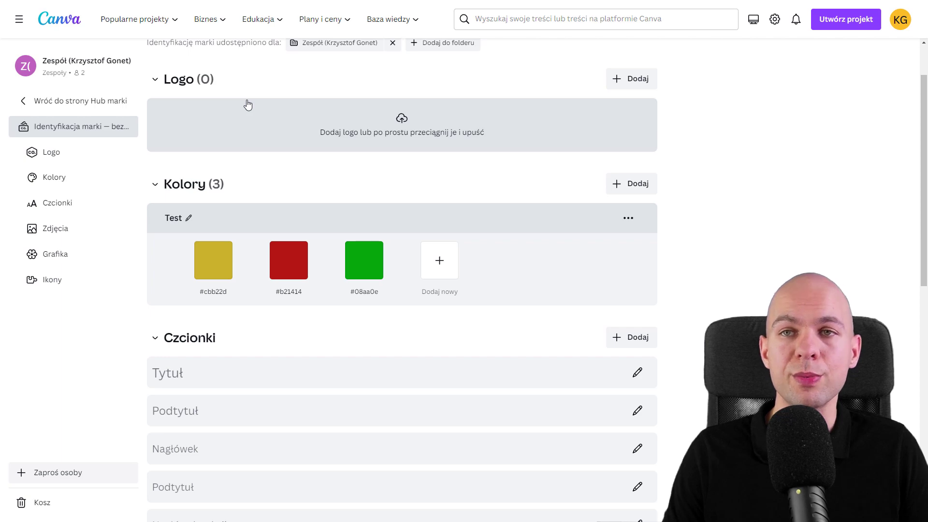
scroll(411, 261, "down", 1)
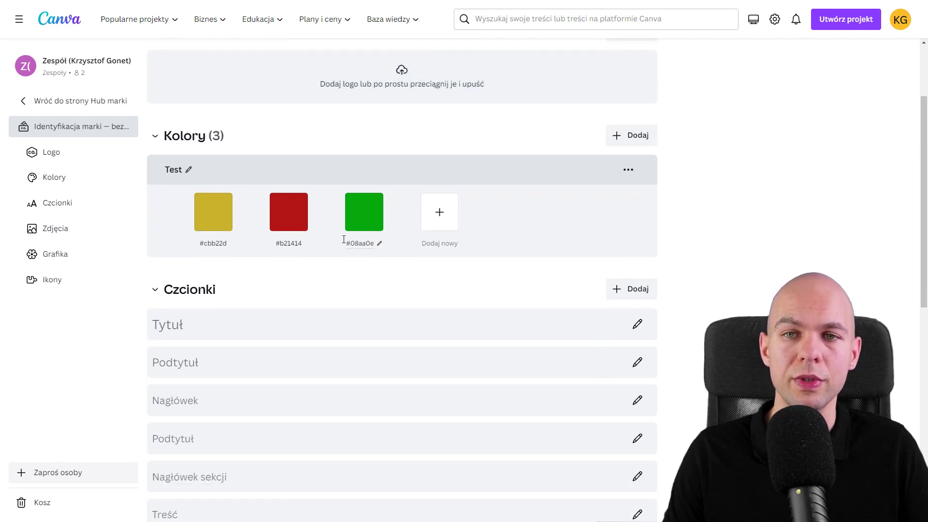
scroll(342, 240, "up", 1)
- Return to the home page, open the translator feature's sample design and view the translation settings
left_click(55, 24)
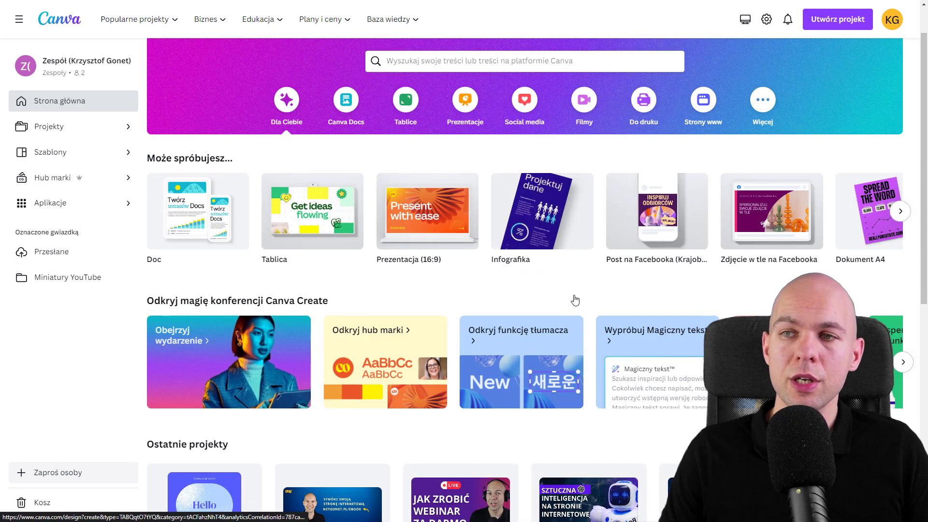
left_click(527, 377)
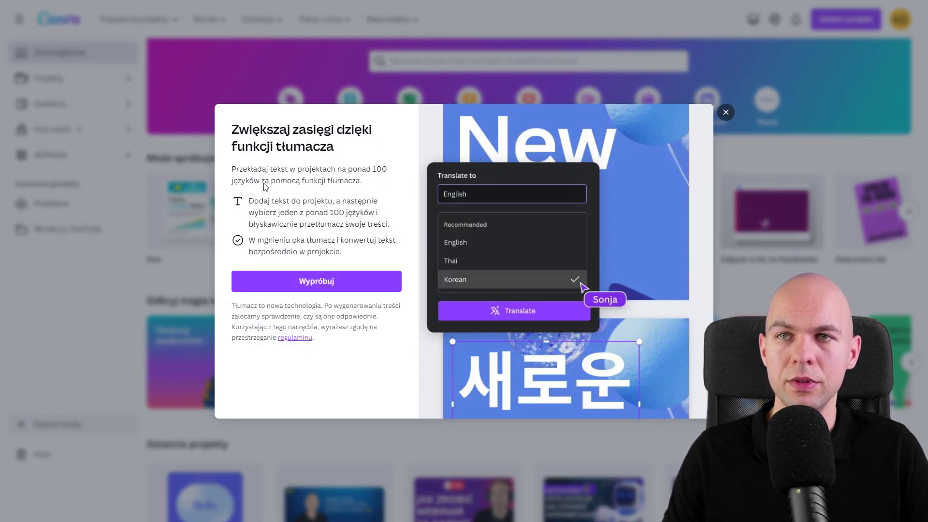
left_click(319, 283)
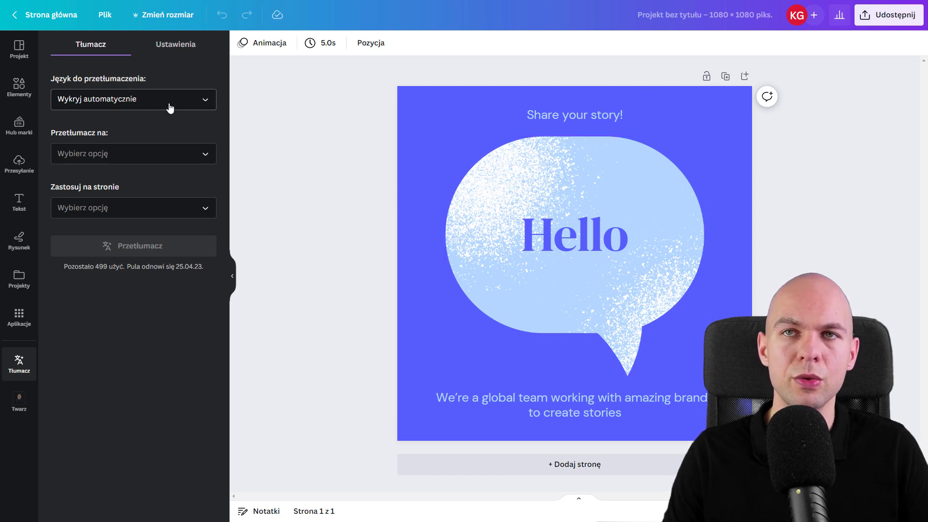
left_click(181, 51)
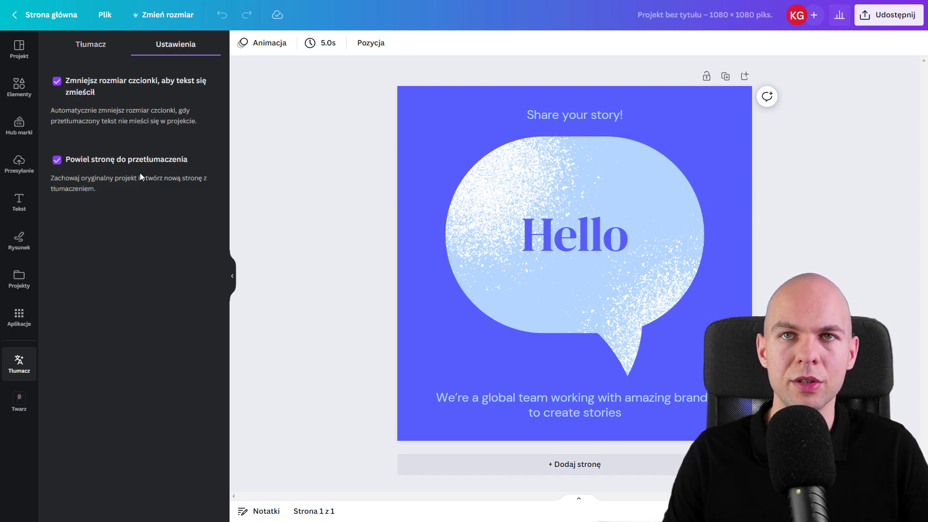
- Translate page 1 (Strona 1) of the sample design into Polish (polski) and compare the original with the translated page
left_click(90, 46)
left_click(130, 148)
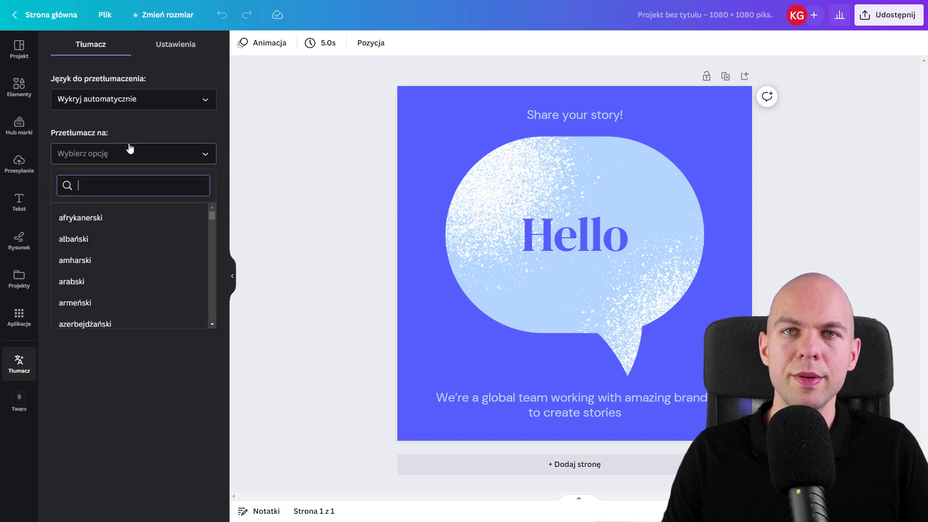
type("pol")
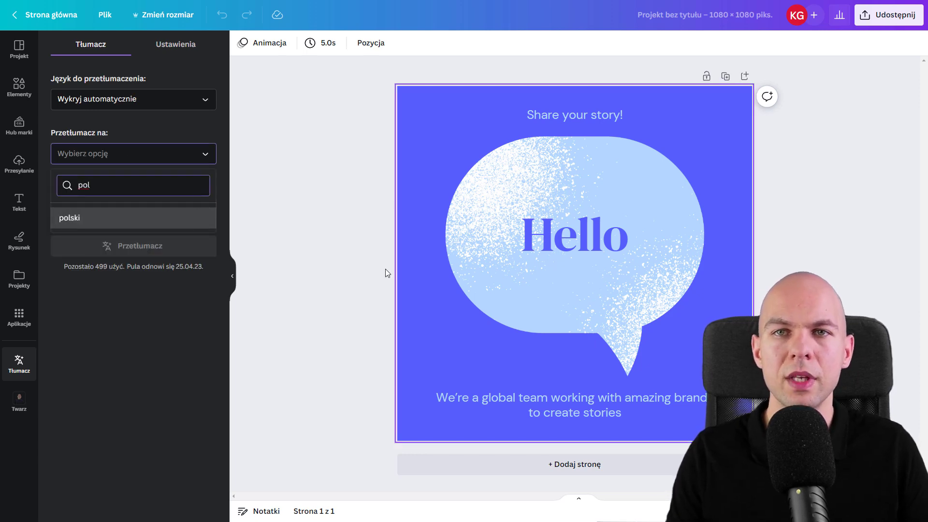
left_click(116, 220)
left_click(106, 213)
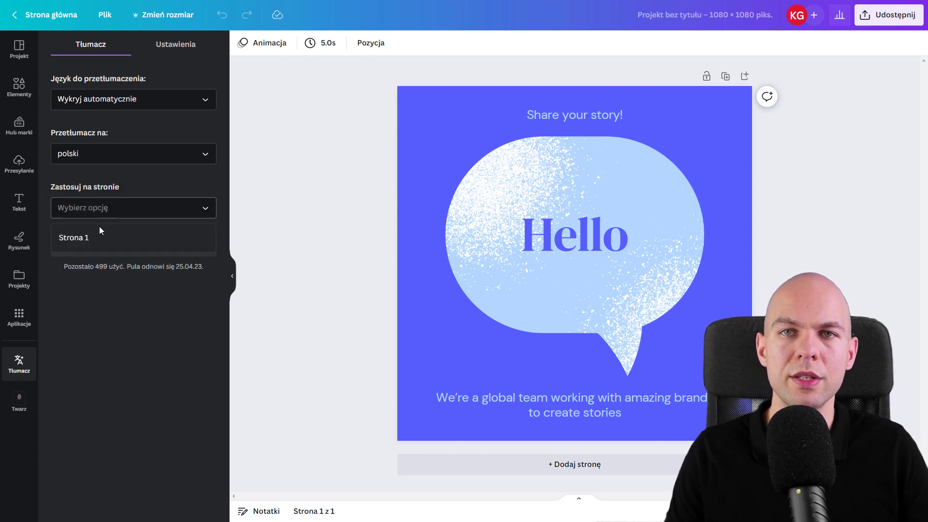
left_click(94, 236)
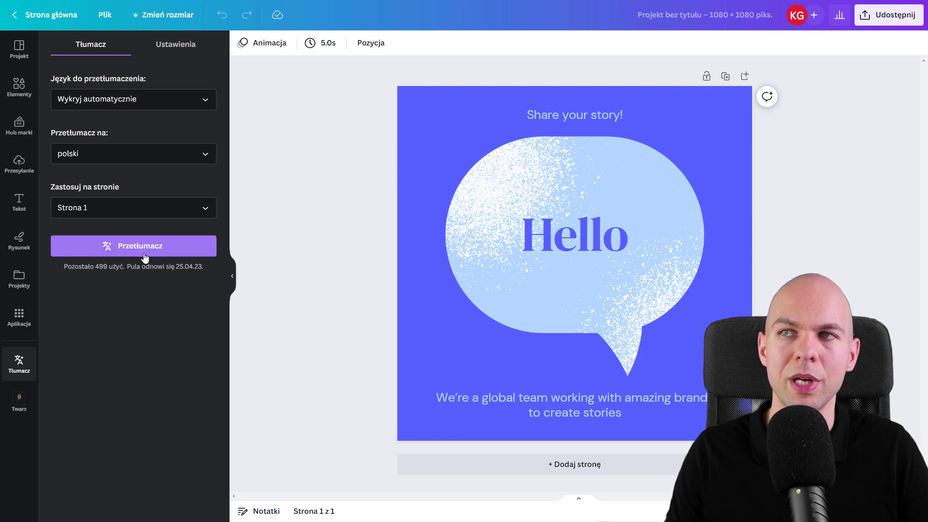
left_click(140, 247)
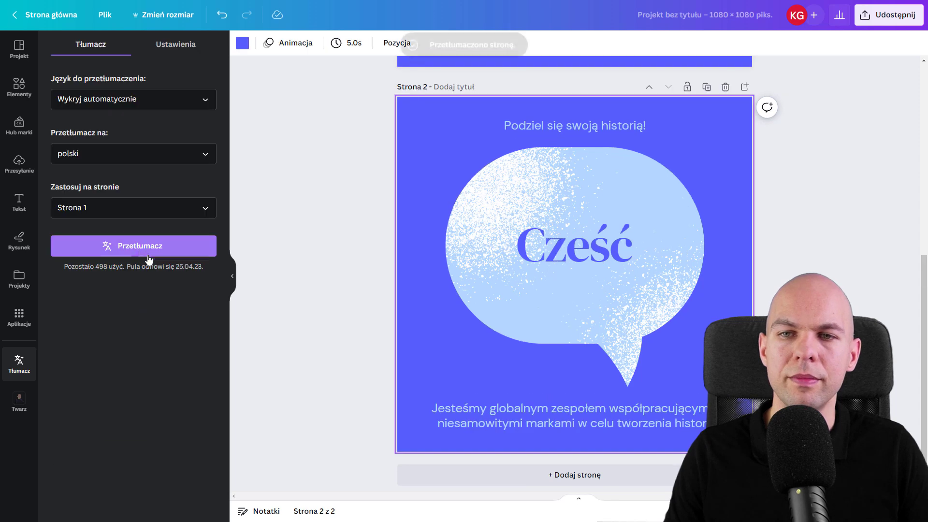
scroll(573, 300, "up", 5)
scroll(572, 300, "down", 6)
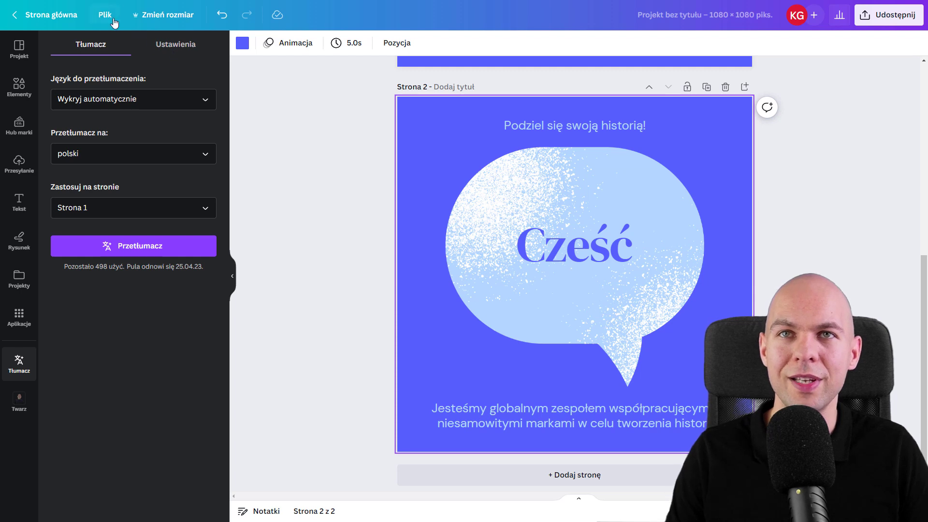
- Return to the home page and try the Magic Write feature (Magiczny tekst) in a new document
left_click(68, 22)
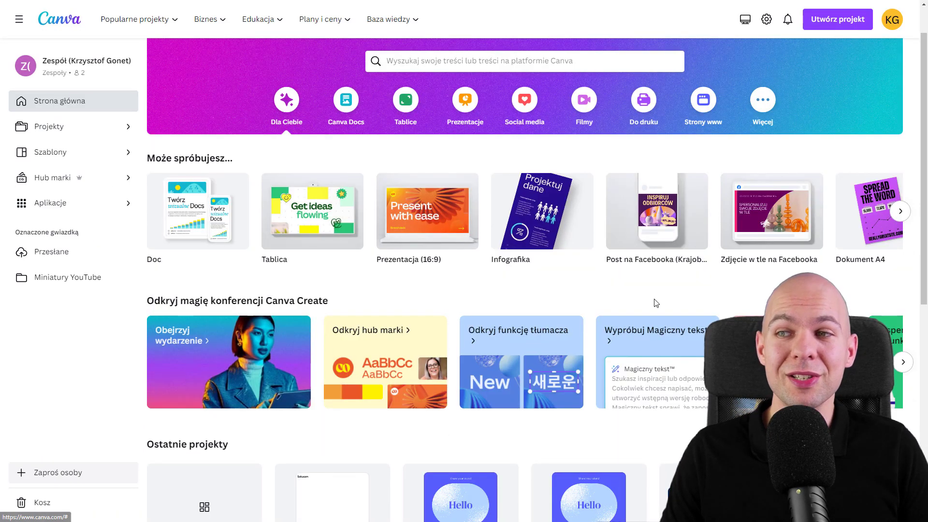
left_click(663, 371)
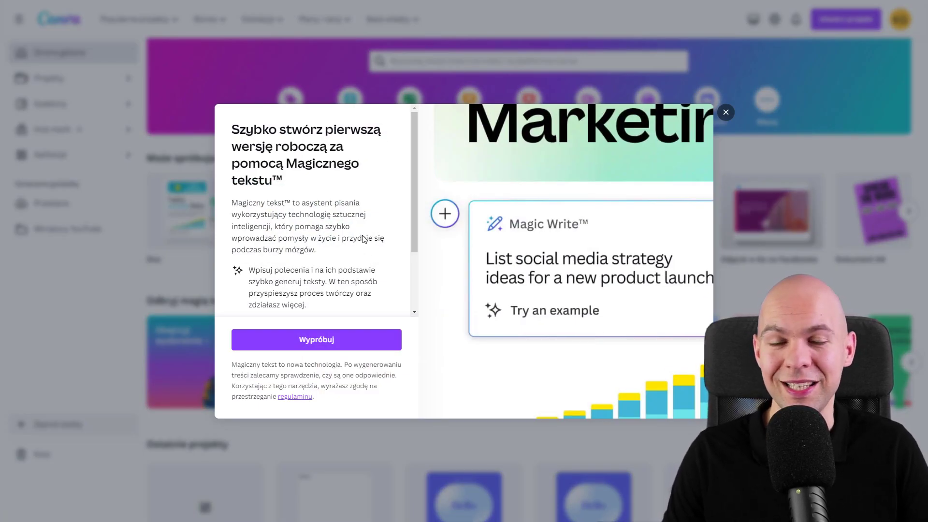
scroll(363, 239, "down", 3)
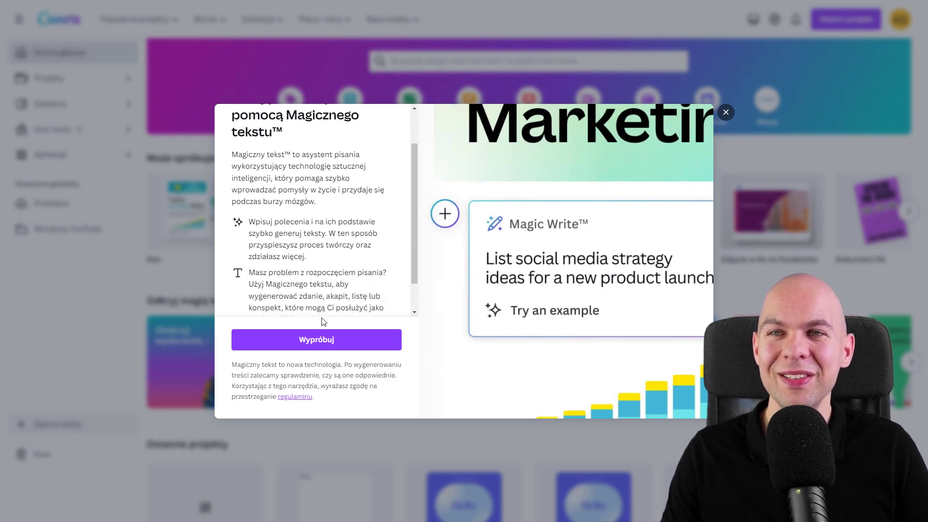
left_click(318, 340)
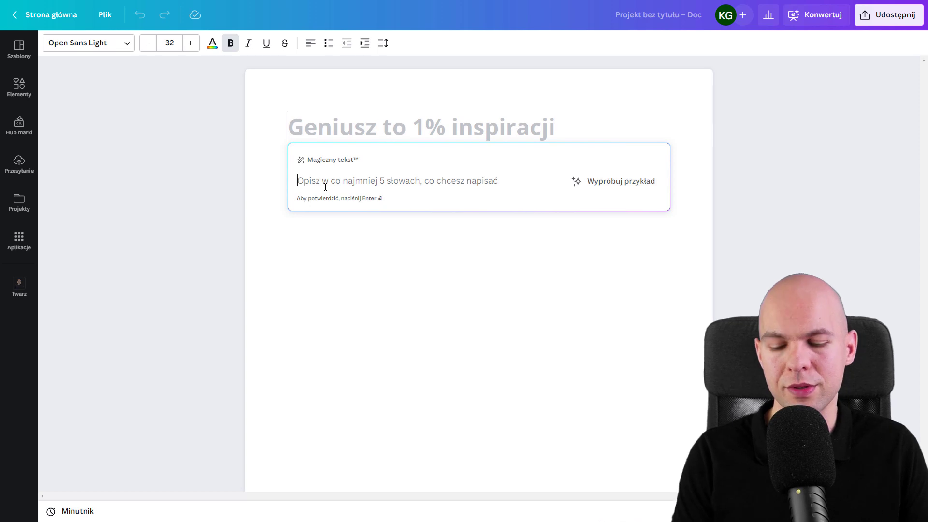
- Generate text with the Magic Write prompt "Napisz ciekawostkę na temat sztucznej inteligencji." and return to the home page
type("Napisz ciekawostkę na temat sztucznej inteligencji.")
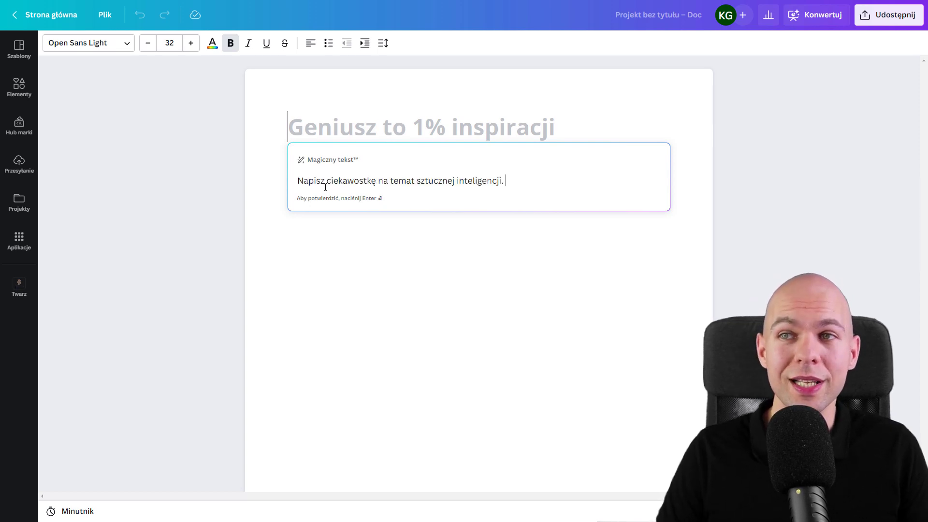
key("Return")
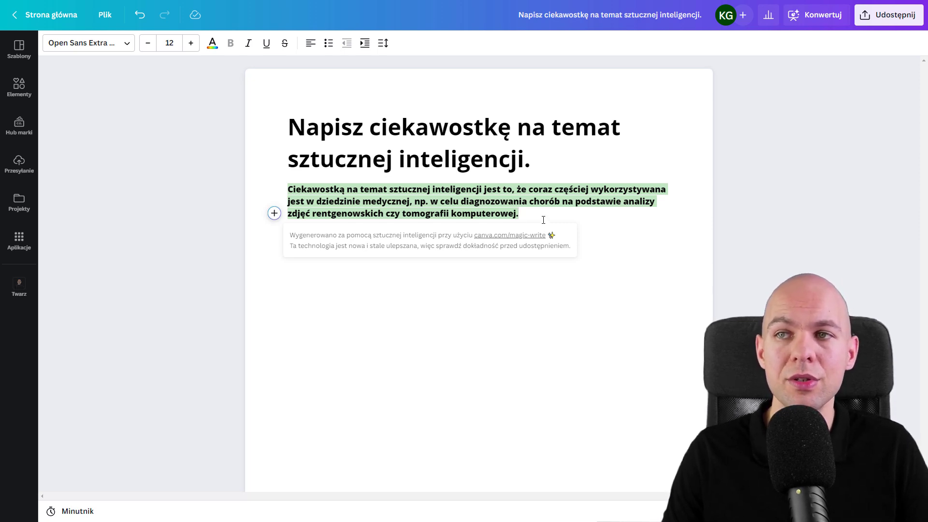
left_click(21, 22)
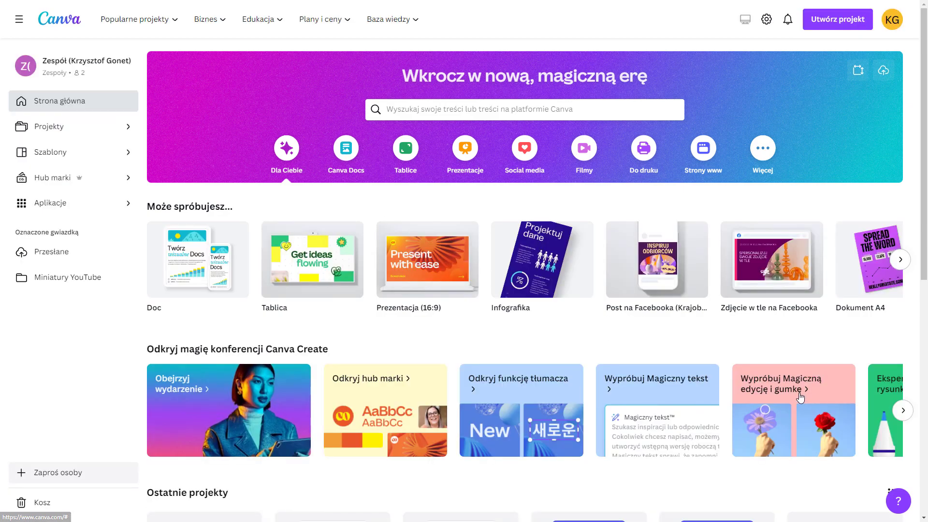
- Open the Magic Edit (Magiczna edycja) feature's sample design and brush over the whole daisy blossom with brush size 20
left_click(801, 397)
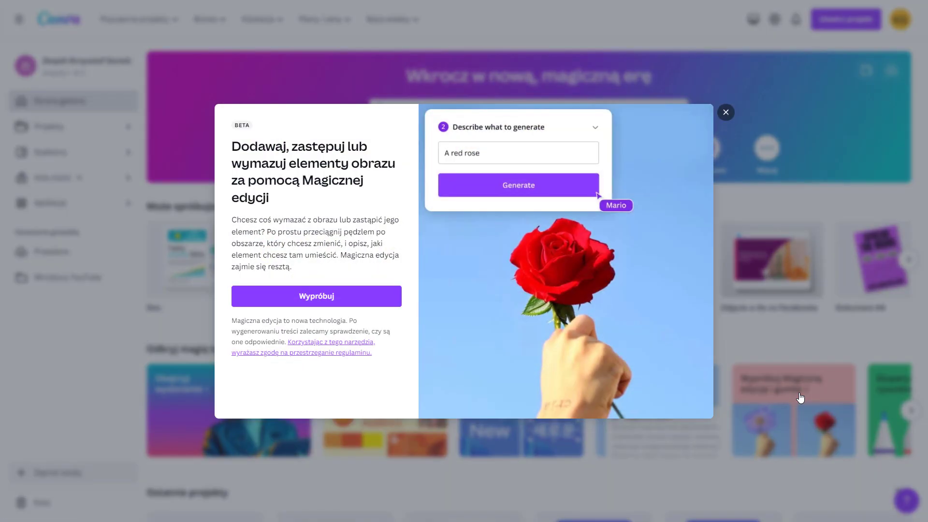
left_click(308, 296)
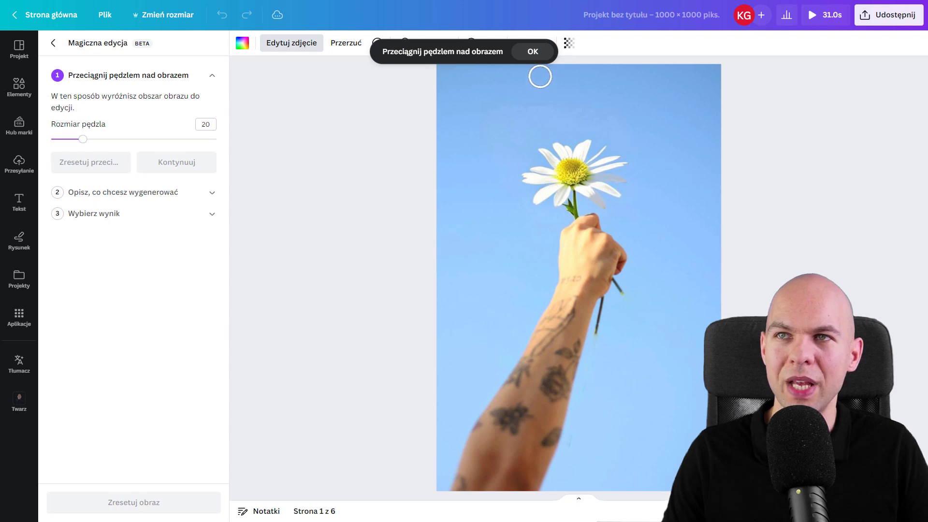
mouse_move(534, 176)
left_mouse_down()
mouse_move(562, 191)
mouse_move(551, 156)
mouse_move(546, 179)
mouse_move(563, 150)
mouse_move(545, 151)
mouse_move(535, 174)
mouse_move(558, 186)
mouse_move(584, 138)
mouse_move(596, 150)
mouse_move(587, 173)
mouse_move(607, 159)
mouse_move(610, 192)
mouse_move(586, 202)
mouse_move(609, 185)
mouse_move(576, 182)
mouse_move(609, 165)
left_mouse_up()
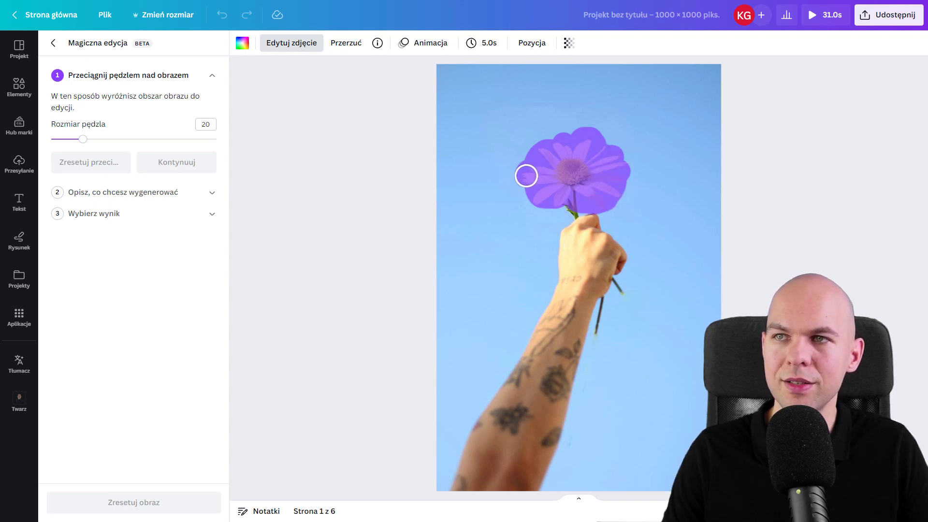
left_click_drag(526, 176, 526, 181)
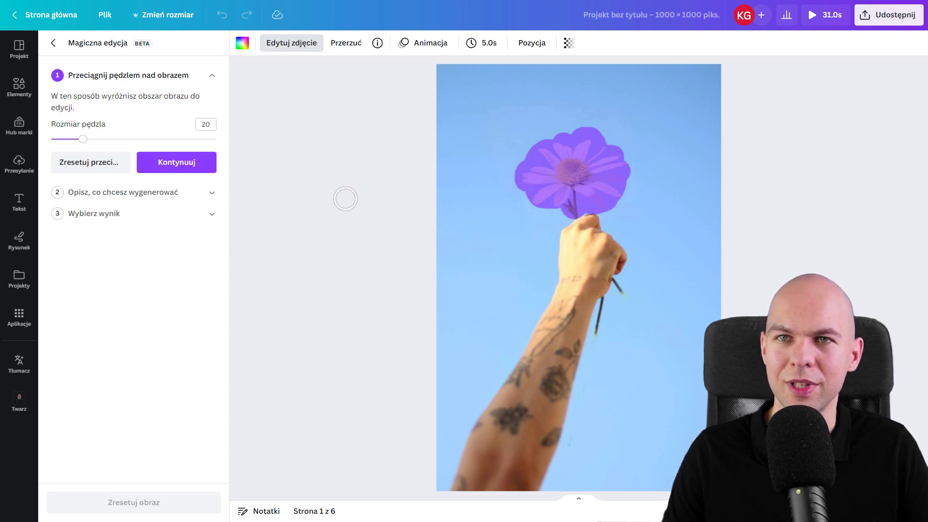
- Continue to the Magic Edit description and generate a rose in the brushed area
left_click(165, 167)
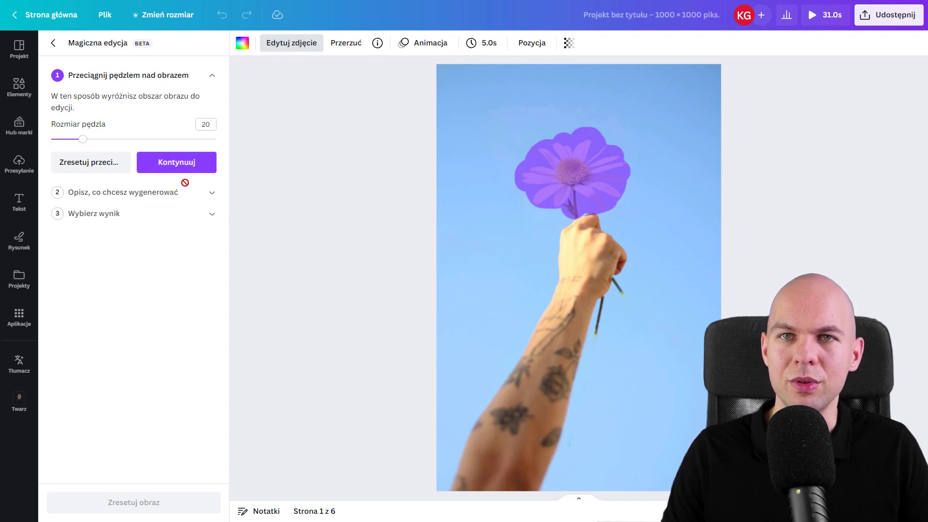
left_click(173, 171)
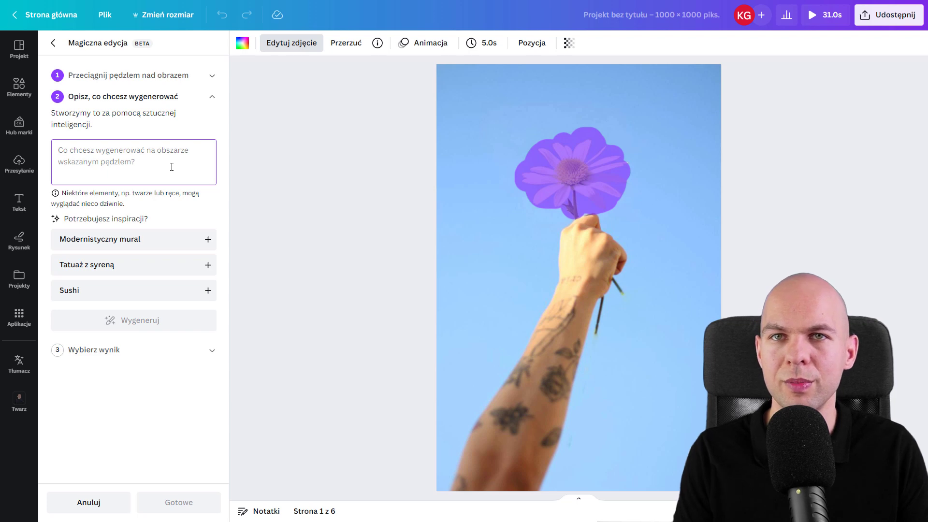
type("ró")
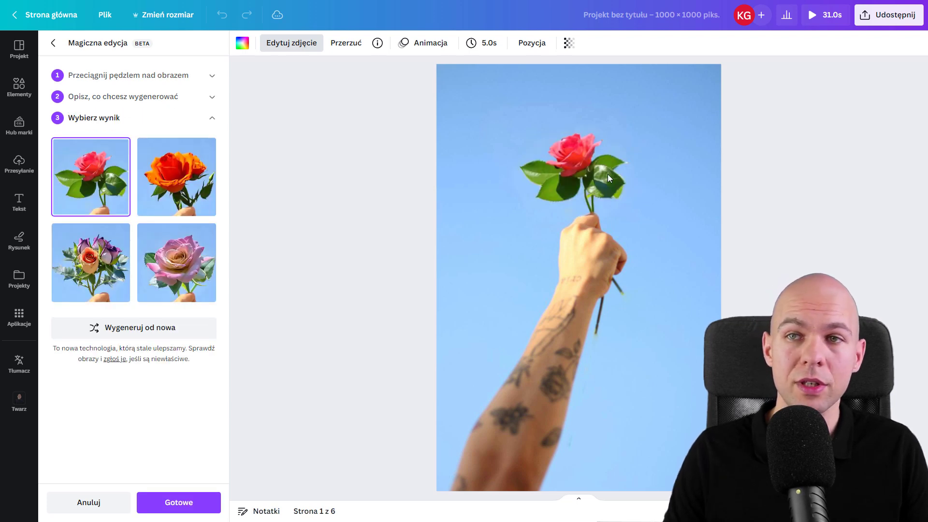
- Compare the generated flower results on the photo, inspect the pink rose up close and choose the orange rose
left_click(180, 178)
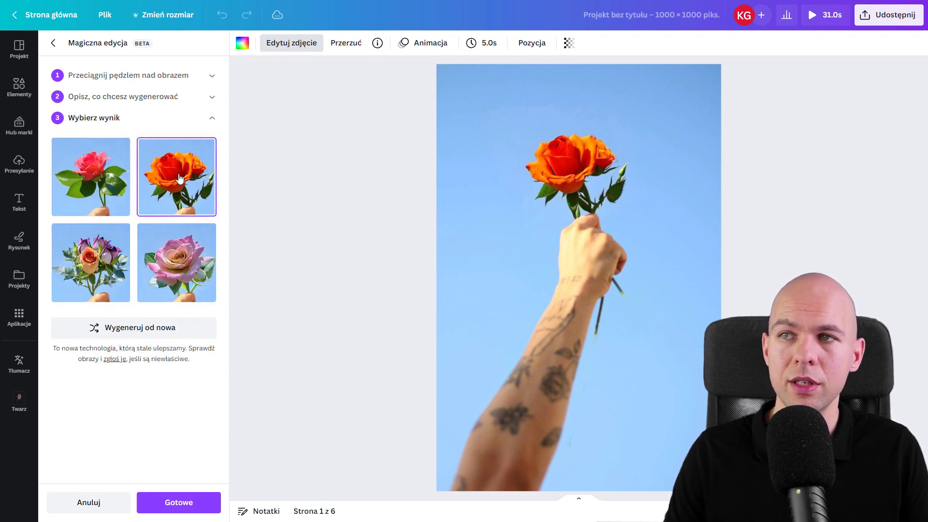
left_click(155, 274)
left_click(101, 272)
left_click(151, 276)
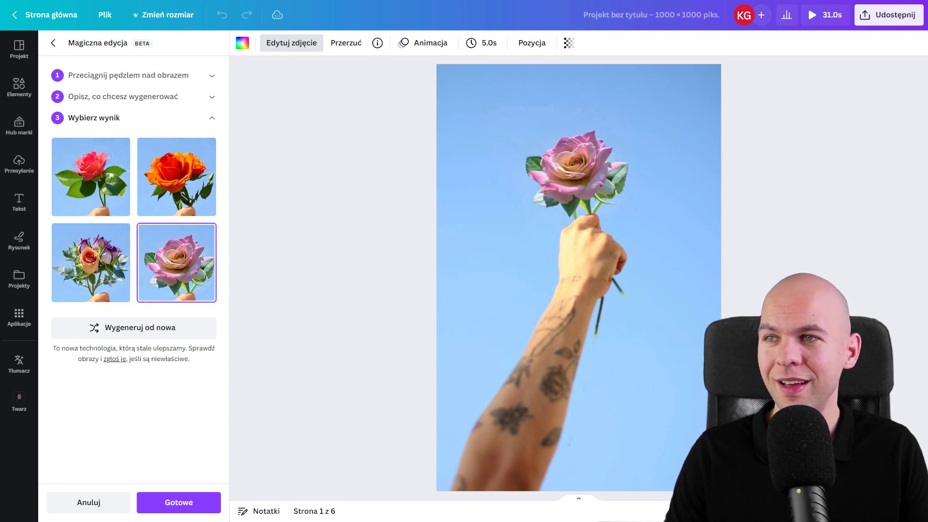
scroll(628, 148, "up", 5)
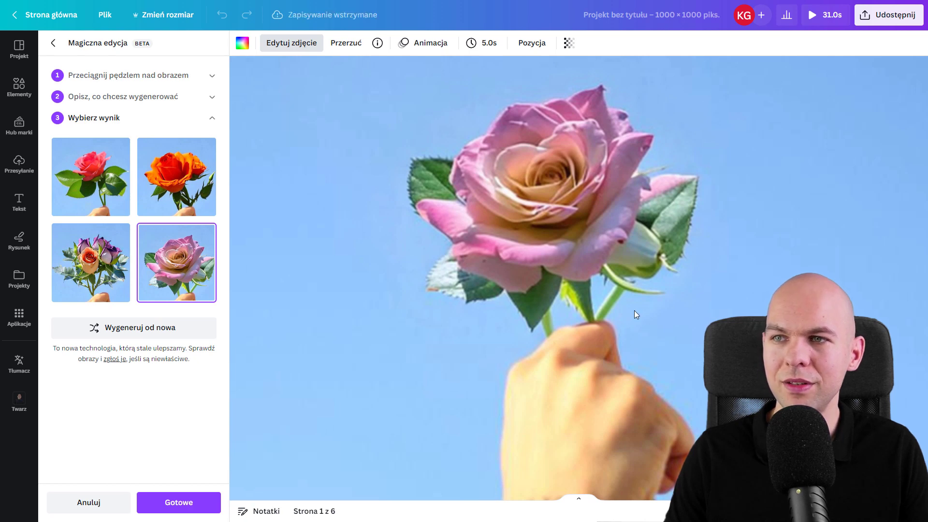
scroll(634, 310, "down", 3)
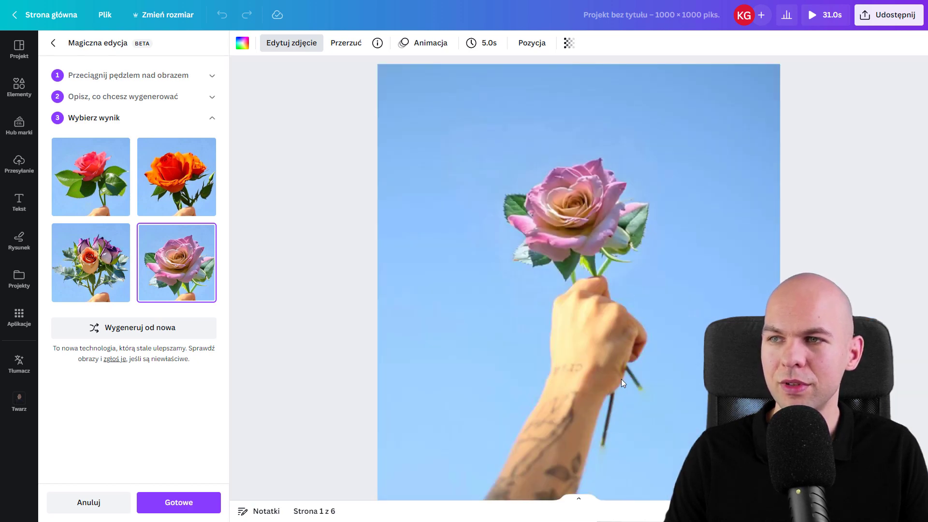
left_click(170, 169)
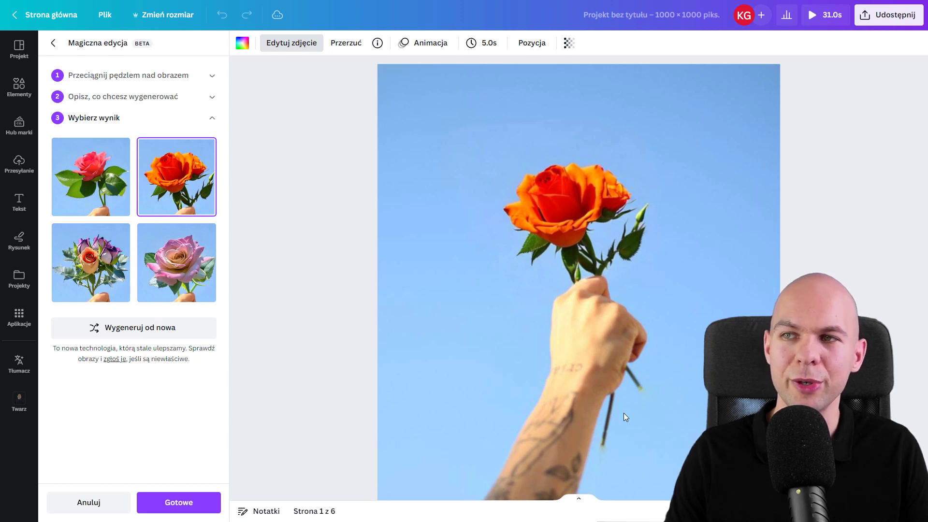
- Use Magic Edit on the living-room photo on page 3 to fill the blank picture with "Picasso", and apply the three-faces painting
scroll(622, 385, "down", 3)
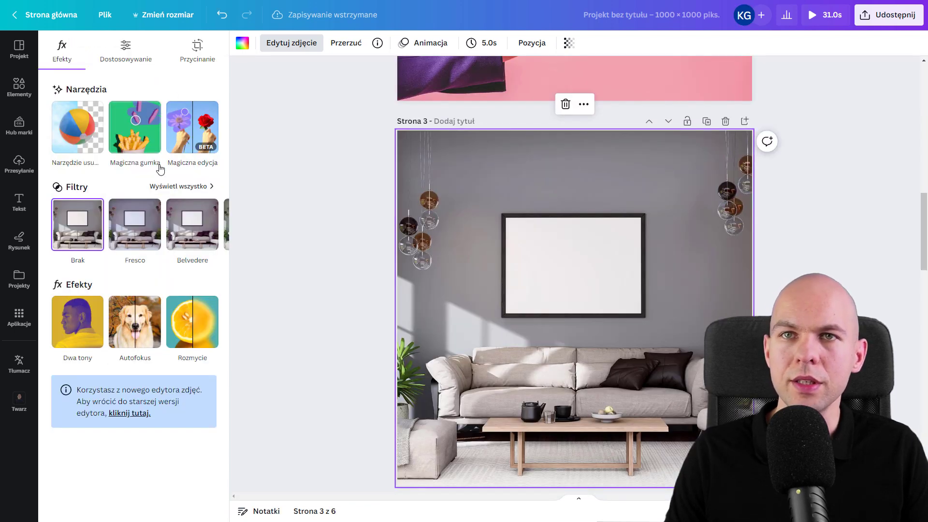
left_click(179, 145)
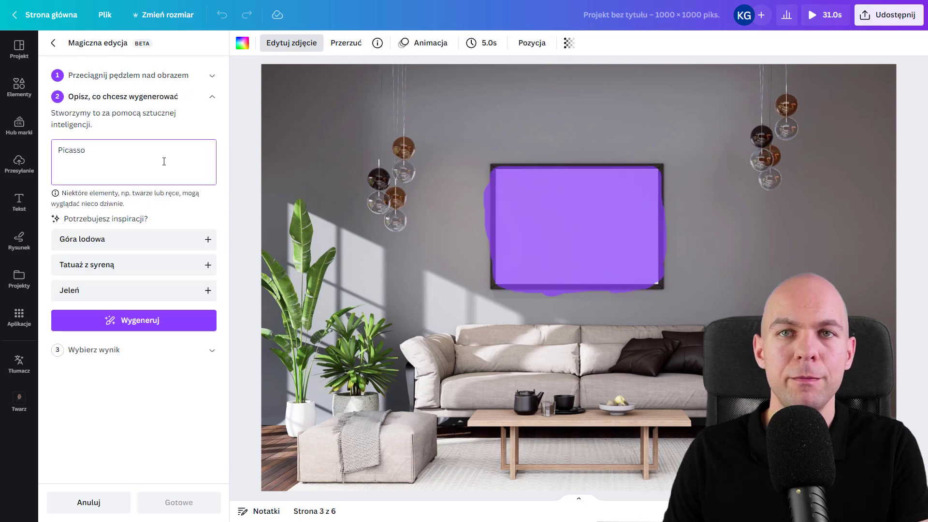
left_click(144, 330)
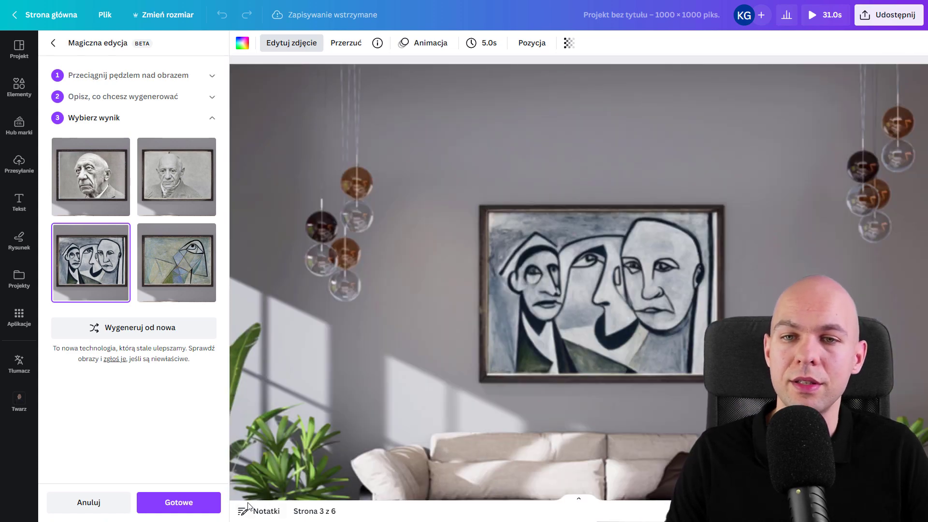
left_click(207, 505)
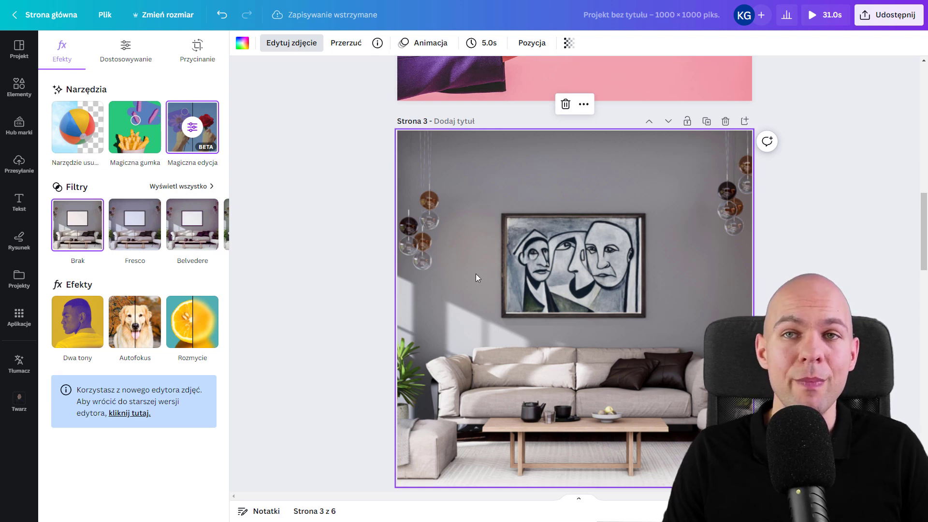
- Switch the living-room photo to Magic Eraser (Magiczna gumka), resetting the Magic Edit changes, and erase the framed picture from the wall
left_click(149, 146)
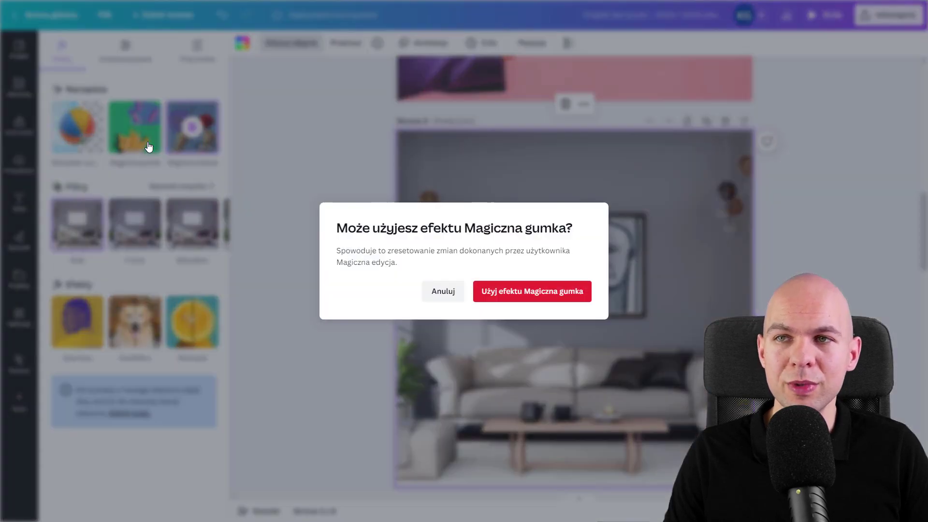
left_click(548, 302)
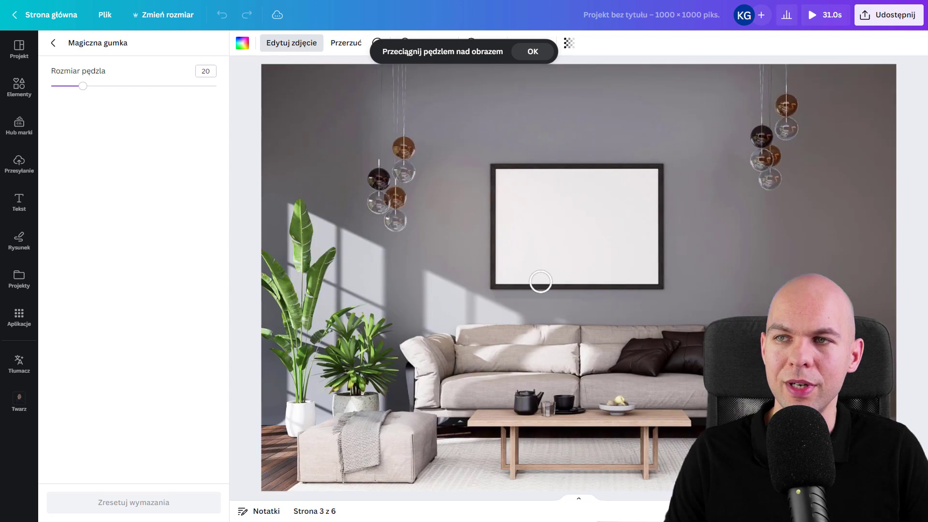
mouse_move(540, 282)
left_mouse_down()
mouse_move(505, 285)
mouse_move(588, 280)
mouse_move(482, 261)
mouse_move(670, 286)
mouse_move(676, 235)
mouse_move(663, 164)
left_mouse_up()
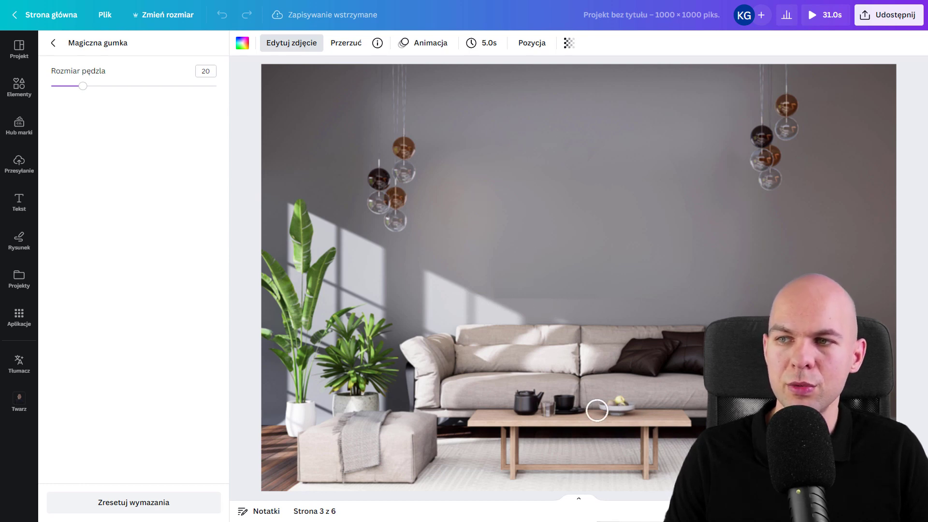
- Erase the fruit bowl from the coffee table and check the retouched area
scroll(653, 402, "up", 10)
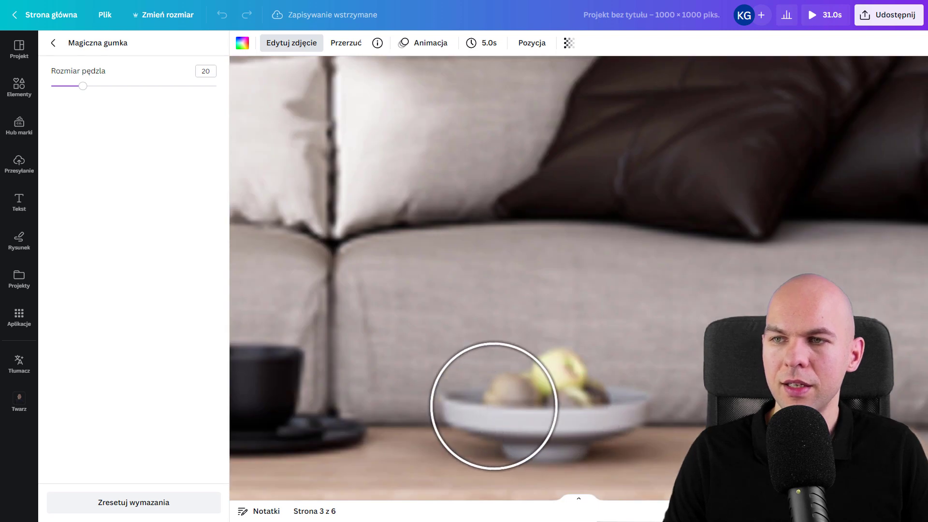
left_click_drag(494, 406, 596, 413)
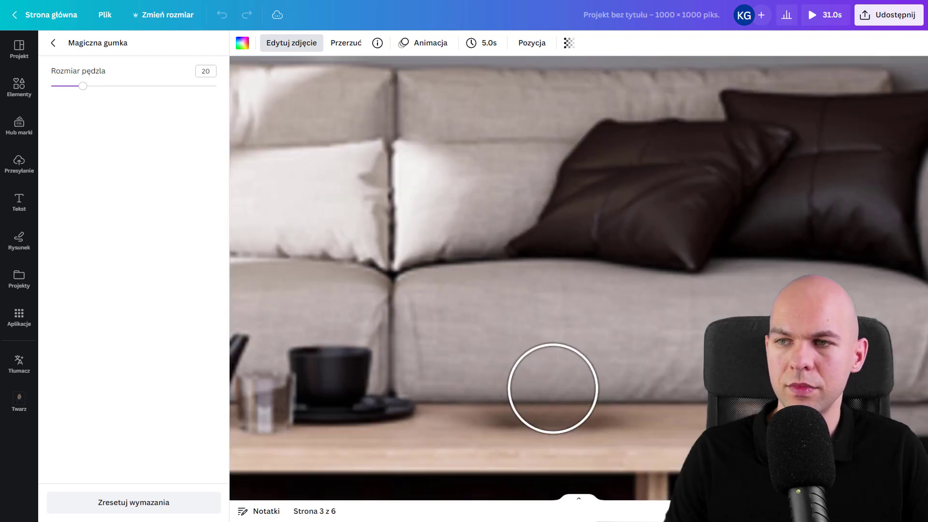
scroll(495, 400, "down", 5)
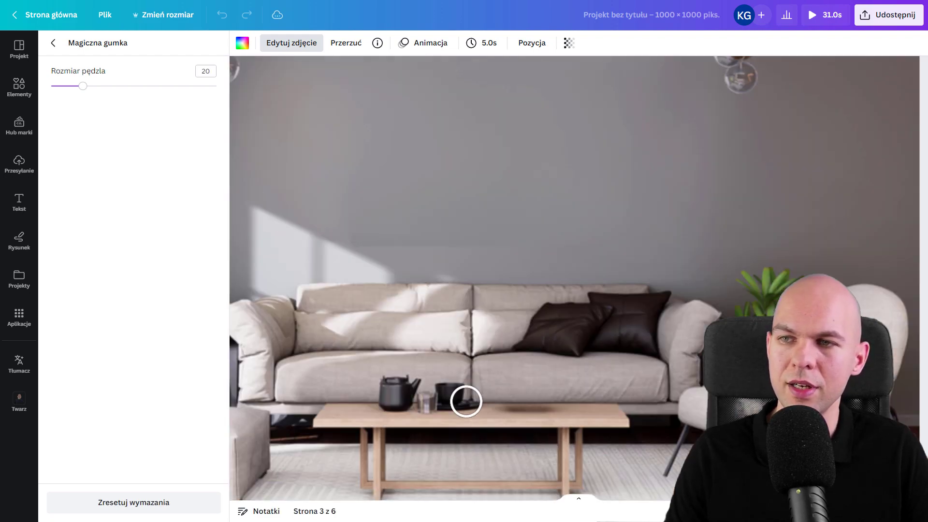
- Erase the black teapot from the coffee table, view the whole photo and leave Magic Eraser
scroll(541, 408, "up", 4)
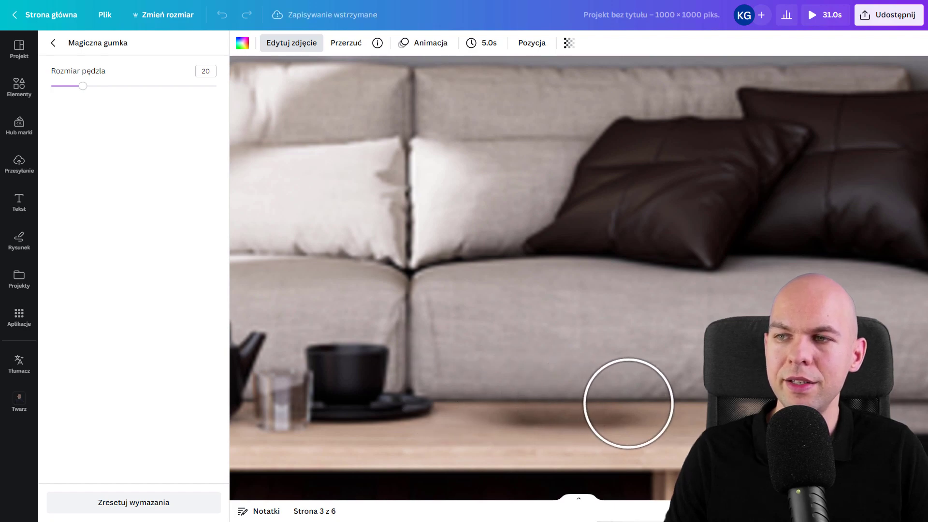
scroll(604, 396, "down", 5)
scroll(419, 394, "up", 4)
scroll(420, 394, "up", 2)
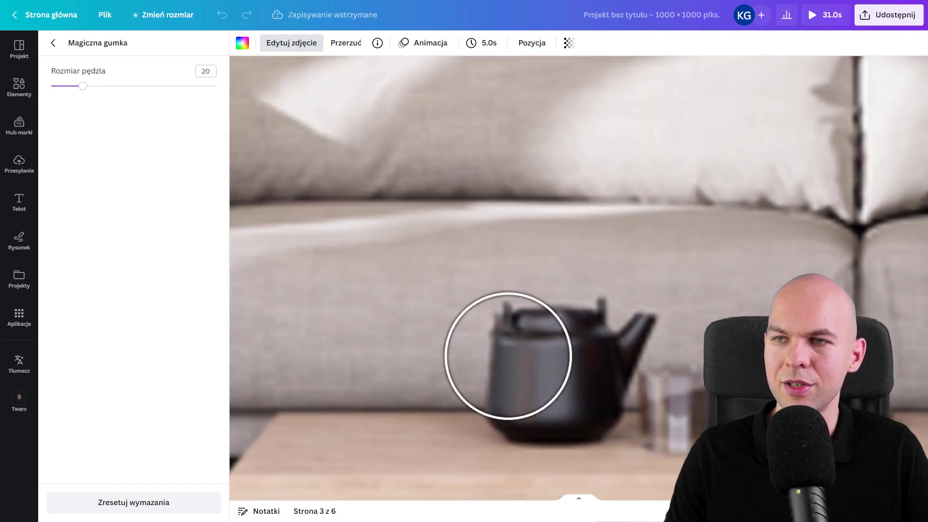
mouse_move(508, 353)
left_mouse_down()
mouse_move(587, 360)
mouse_move(603, 349)
mouse_move(540, 403)
mouse_move(566, 399)
left_mouse_up()
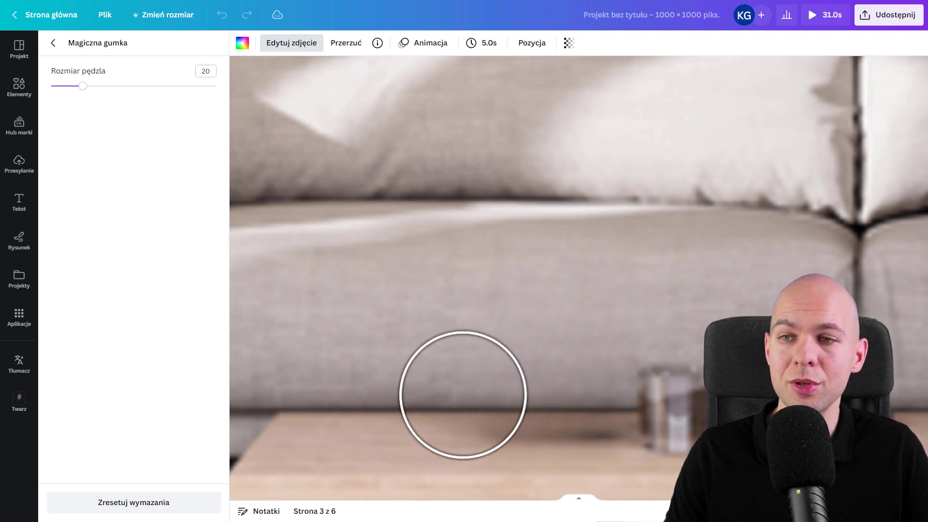
scroll(542, 420, "down", 5)
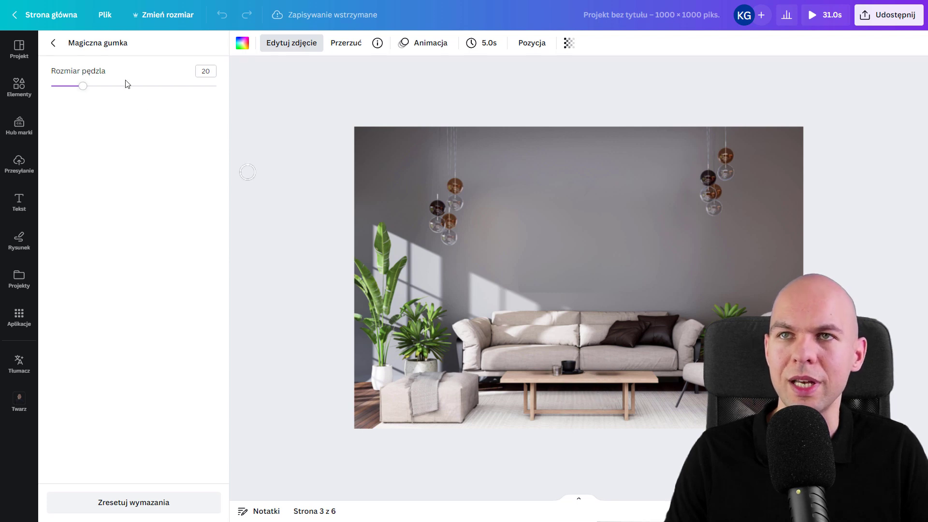
left_click(53, 45)
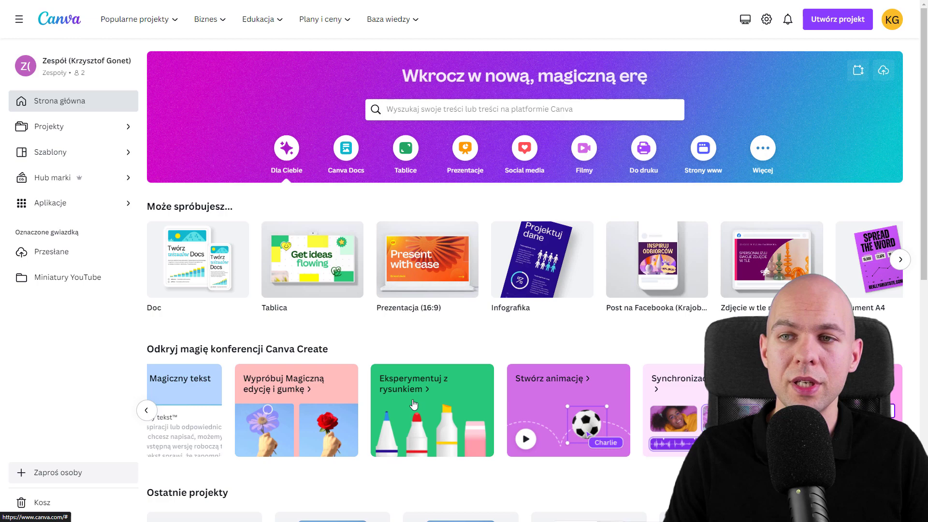
- Open the drawing feature's (Eksperymentuj z rysunkiem) sample whiteboard and look over its mandala, maze, tic-tac-toe grid and sketches
left_click(413, 404)
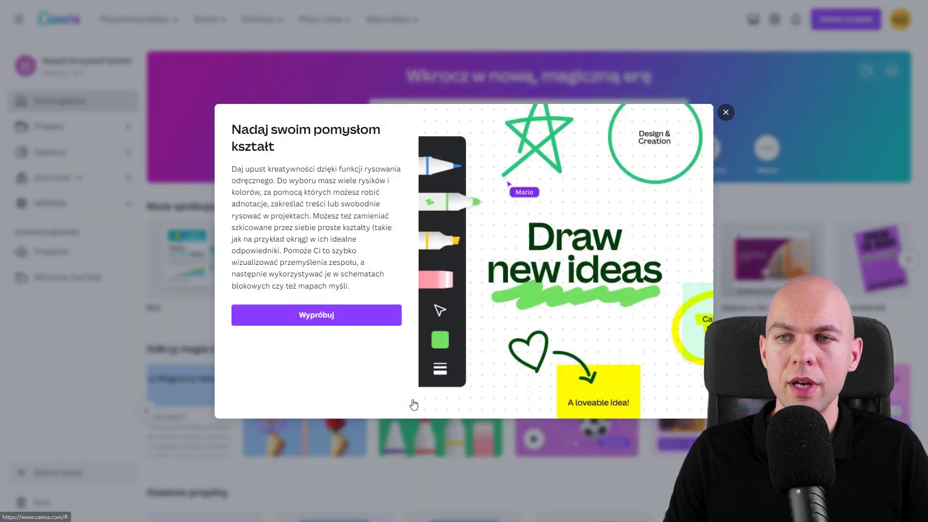
left_click(313, 317)
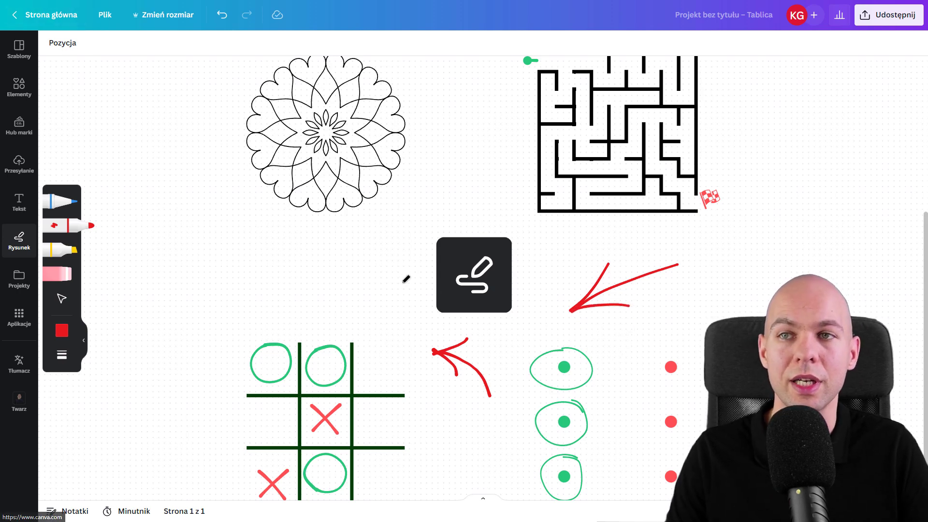
scroll(351, 220, "up", 1)
scroll(475, 390, "down", 3)
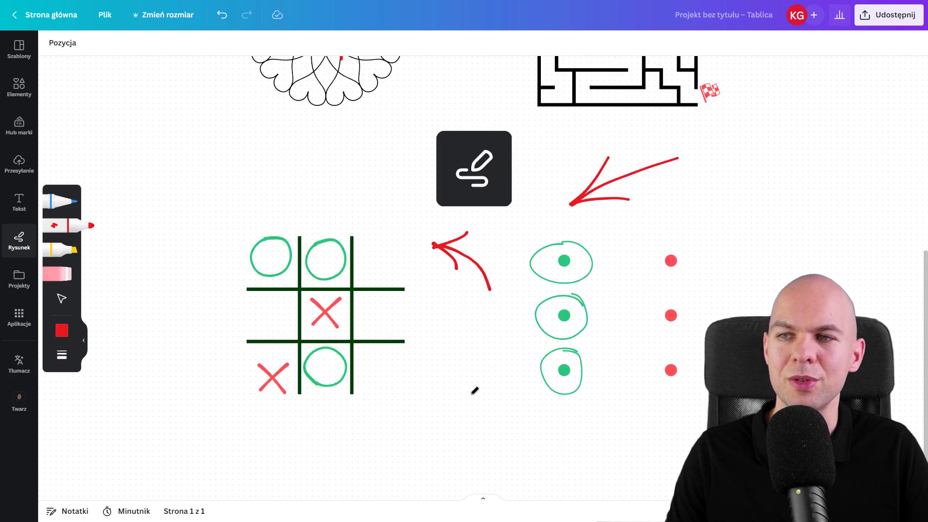
scroll(466, 365, "up", 4)
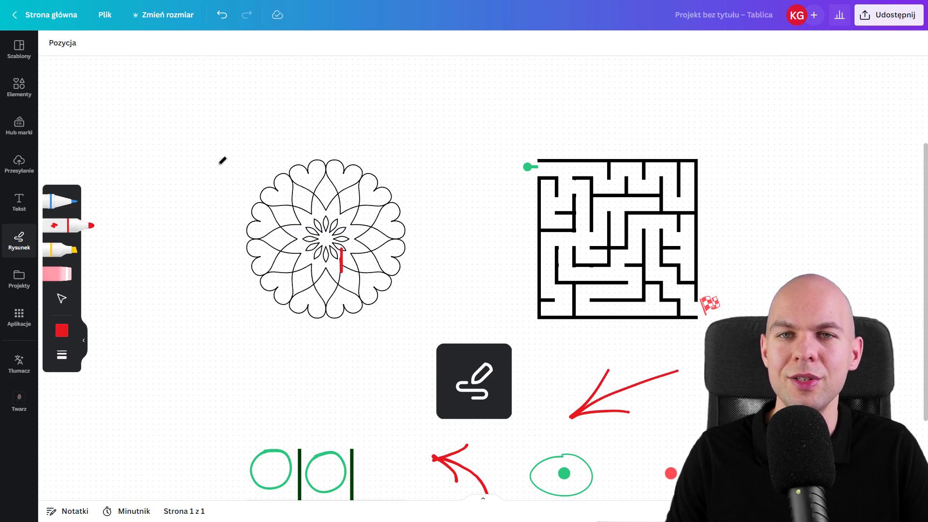
- Return from the whiteboard to the Canva home page and open the sample film of the Stwórz animację feature
left_click(16, 19)
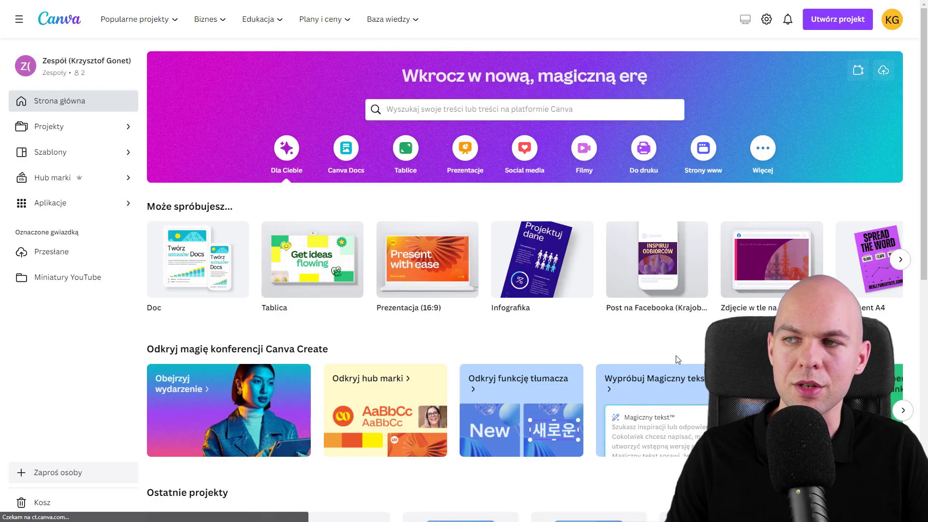
left_click(902, 411)
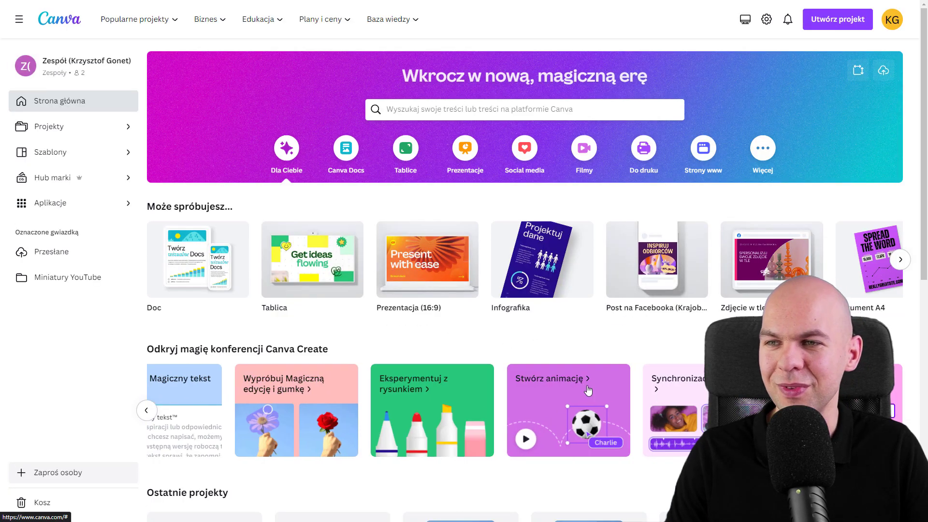
scroll(587, 390, "down", 1)
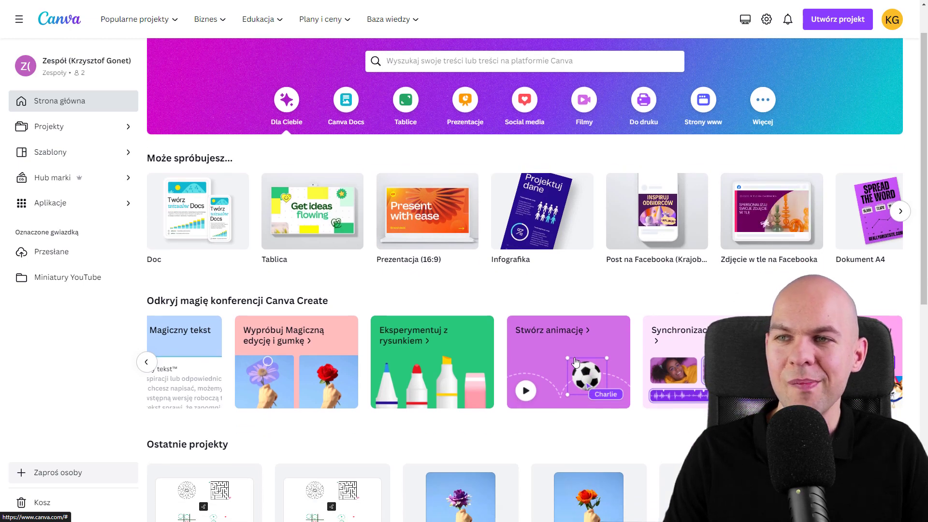
left_click(557, 361)
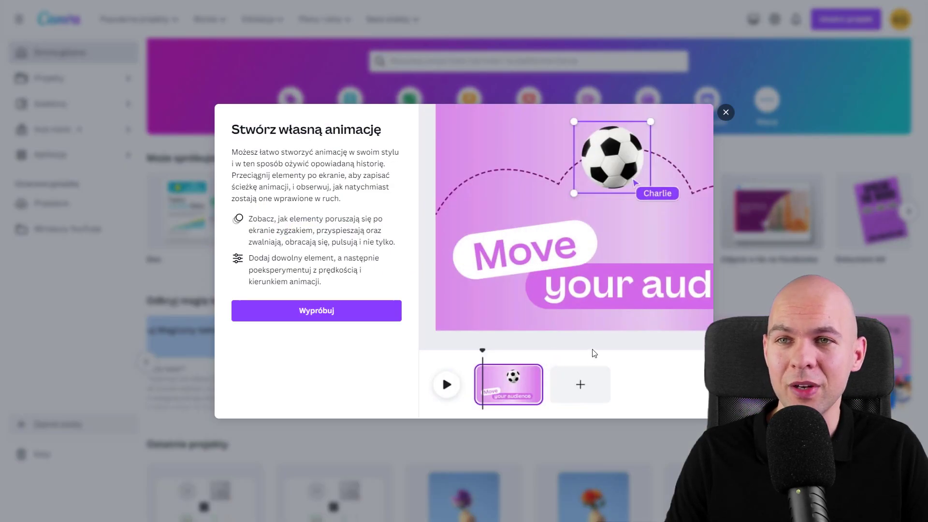
left_click(308, 317)
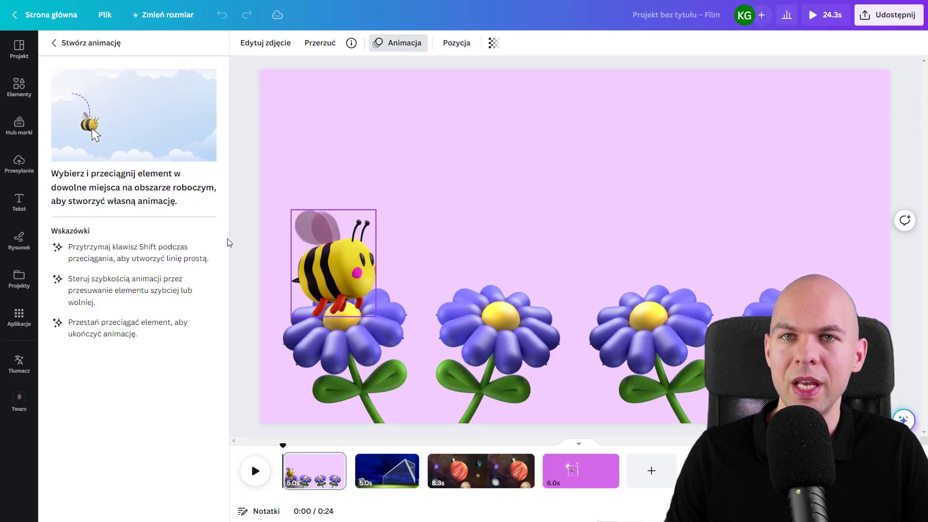
- Animate the bee along a wavy path over the flowers, try the motion styles and settle on the original one at minimum speed
mouse_move(352, 282)
left_mouse_down()
mouse_move(440, 316)
mouse_move(455, 212)
mouse_move(491, 306)
mouse_move(600, 275)
mouse_move(643, 171)
mouse_move(715, 338)
mouse_move(754, 217)
mouse_move(856, 160)
mouse_move(861, 295)
left_mouse_up()
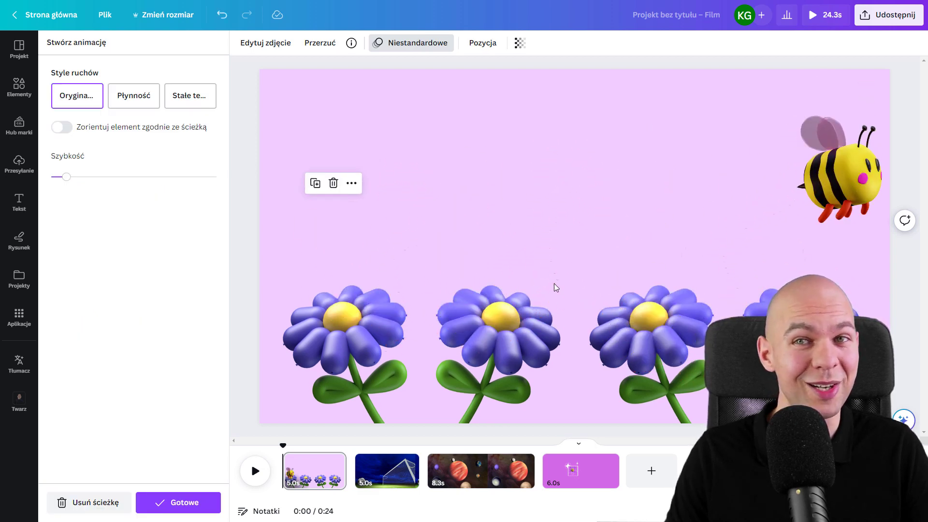
left_click(130, 95)
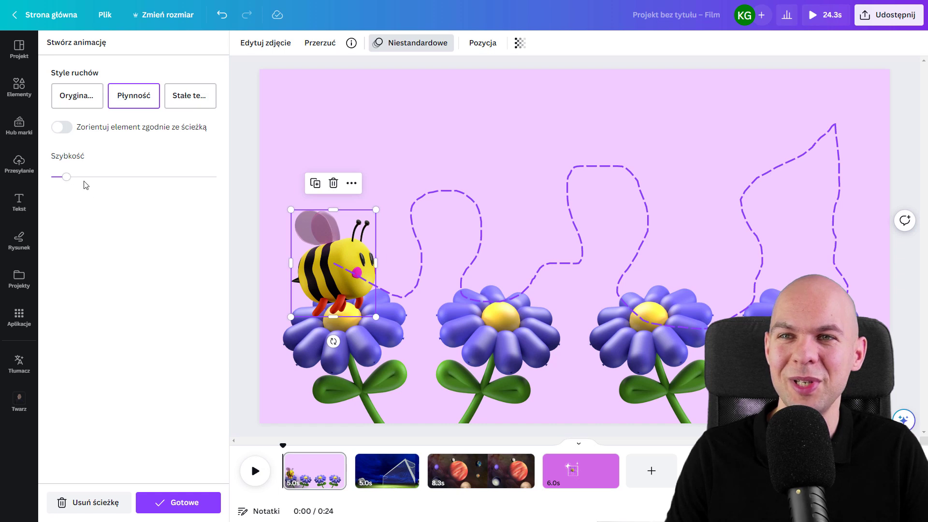
left_click_drag(66, 180, 59, 178)
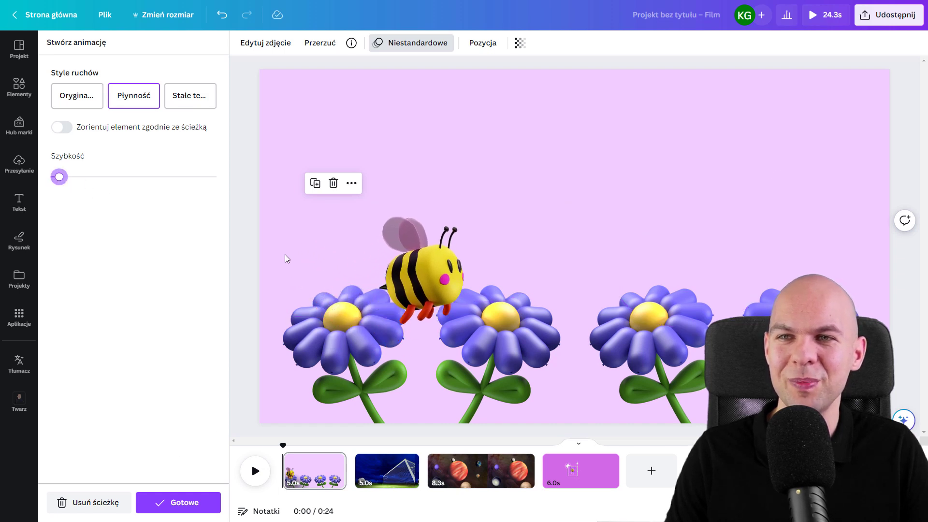
mouse_move(59, 177)
left_mouse_down()
mouse_move(180, 178)
mouse_move(52, 179)
left_mouse_up()
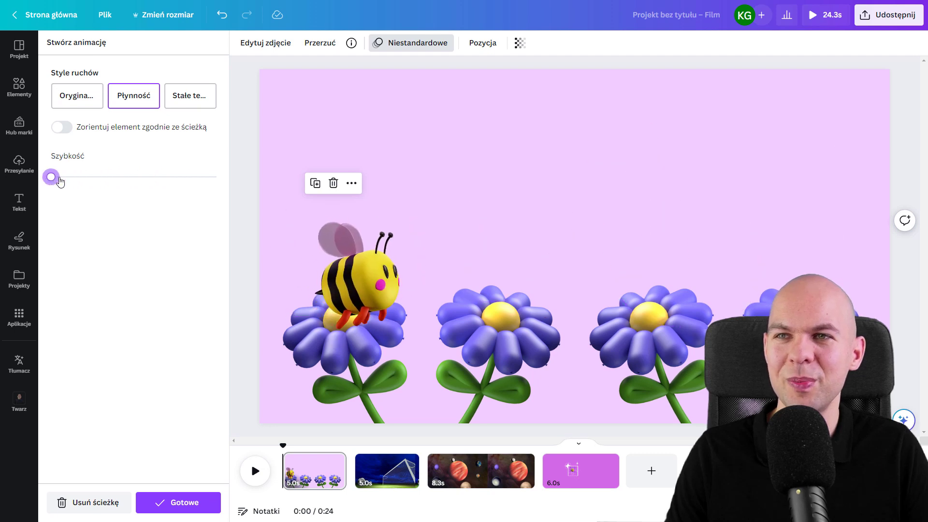
left_click(200, 97)
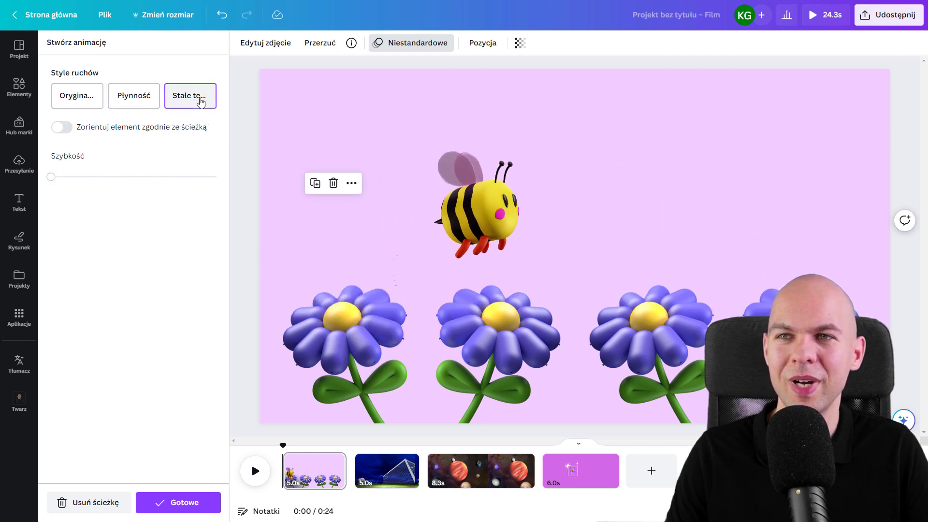
left_click(84, 103)
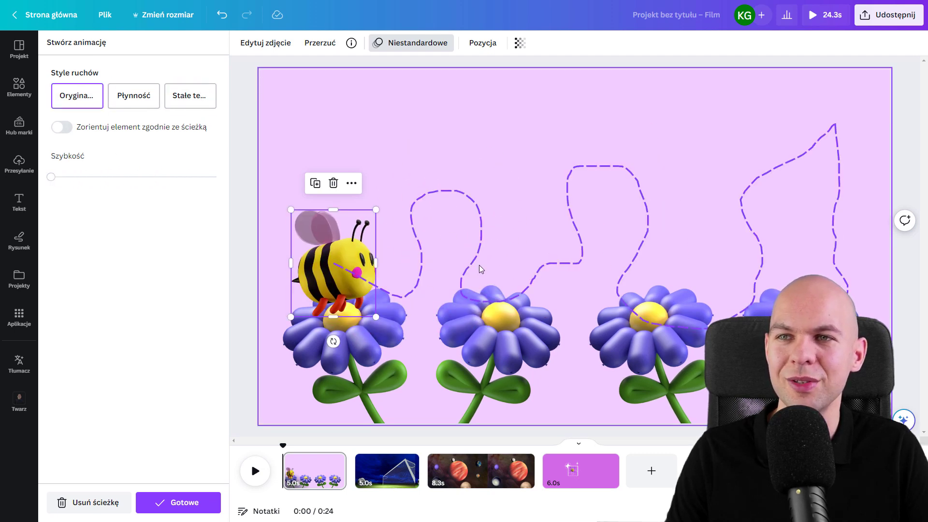
- On the football page, animate the ball along a curved path that rises, dips and runs into the goal
left_click(387, 472)
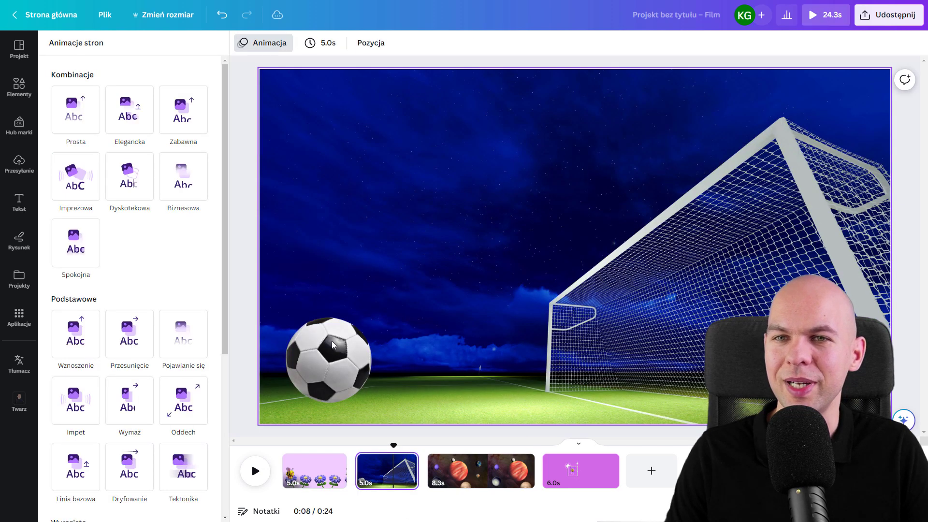
left_click(346, 373)
mouse_move(346, 373)
left_mouse_down()
mouse_move(372, 332)
mouse_move(398, 251)
mouse_move(350, 351)
mouse_move(357, 374)
mouse_move(380, 339)
mouse_move(383, 216)
mouse_move(449, 189)
mouse_move(478, 268)
mouse_move(463, 366)
mouse_move(525, 393)
mouse_move(566, 367)
mouse_move(629, 347)
mouse_move(704, 339)
mouse_move(737, 312)
mouse_move(907, 327)
left_mouse_up()
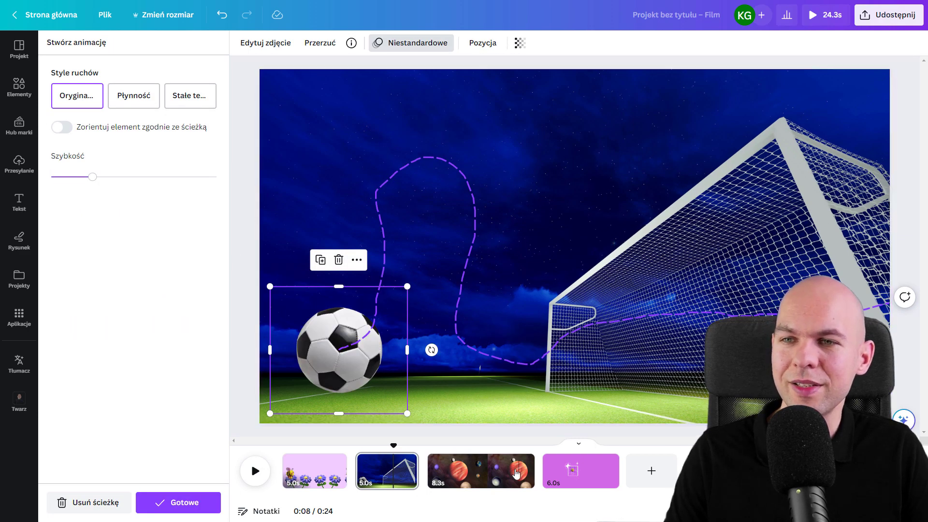
- View the custom orbit path of the large dark-and-pale planet on the planets page and play back the film from there
left_click(489, 484)
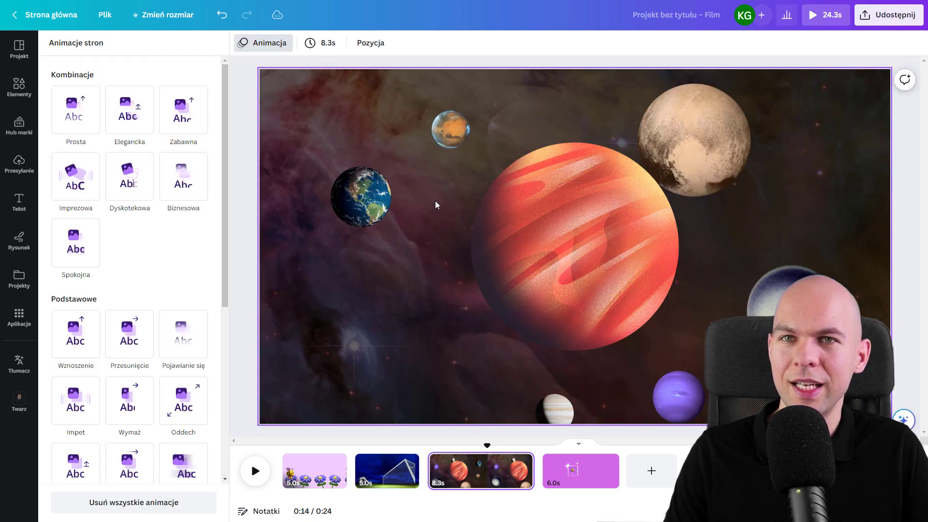
left_click(387, 209)
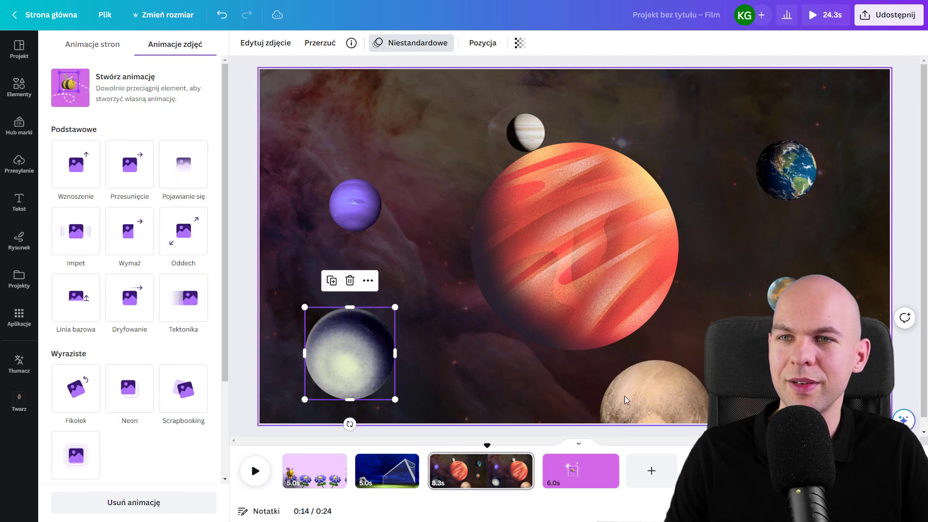
left_click(70, 87)
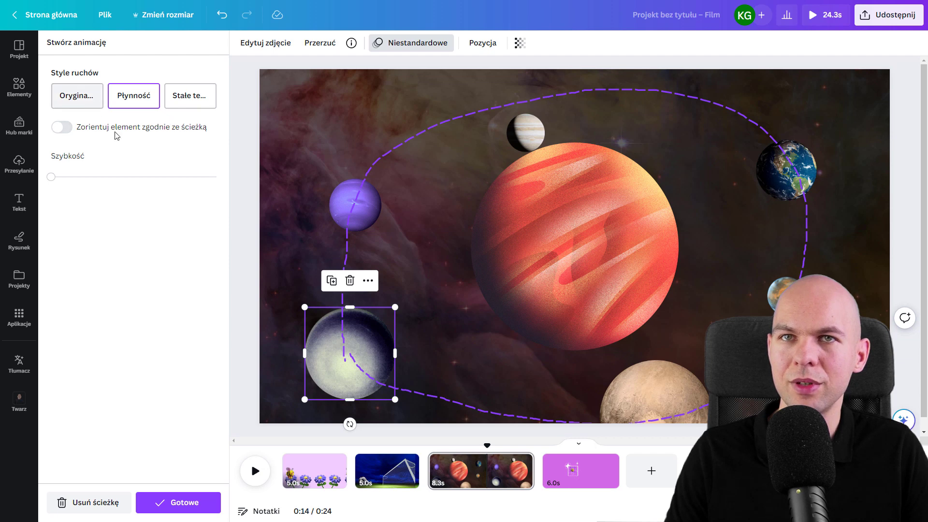
left_click(255, 477)
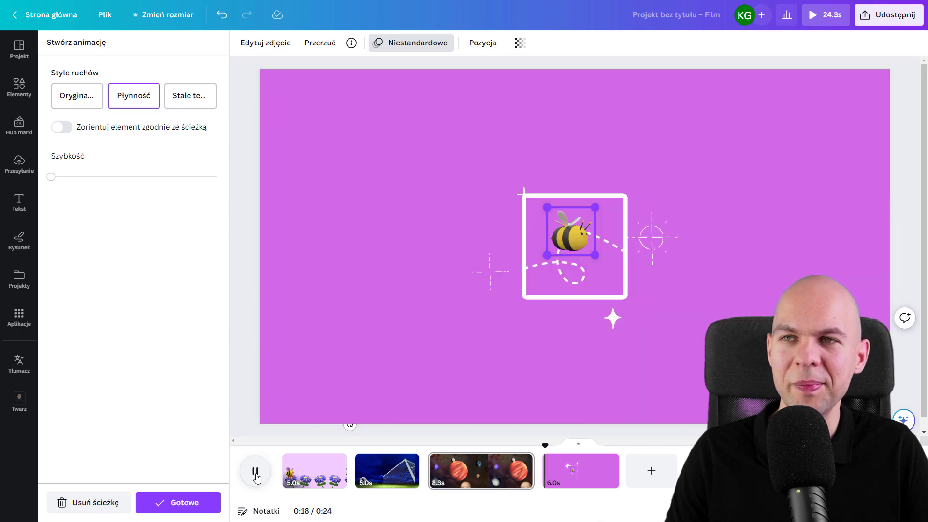
left_click(255, 471)
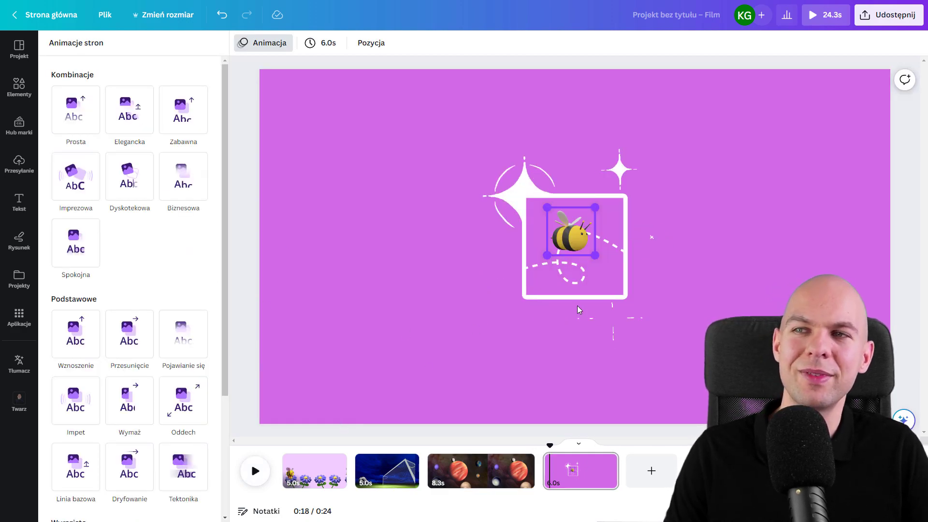
- Shrink the football on the goal page and give it the Wznoszenie photo animation
left_click(388, 471)
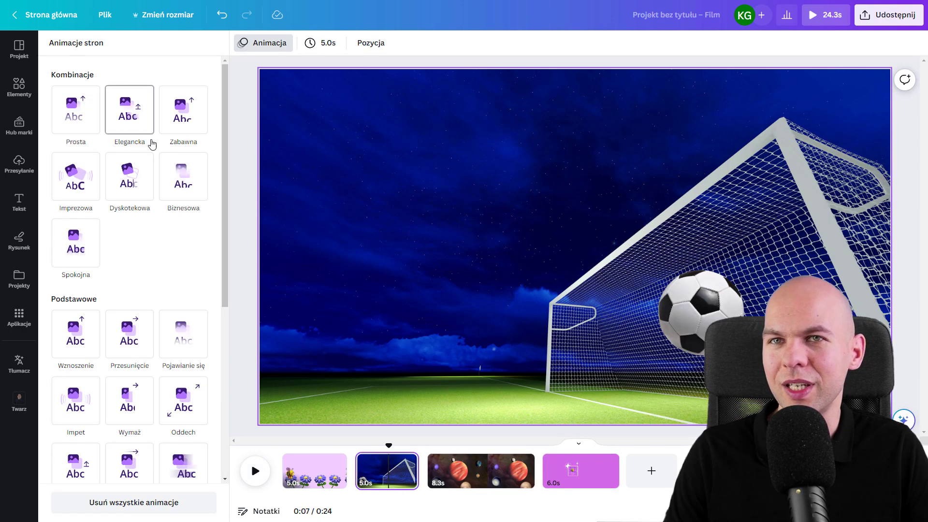
left_click(701, 312)
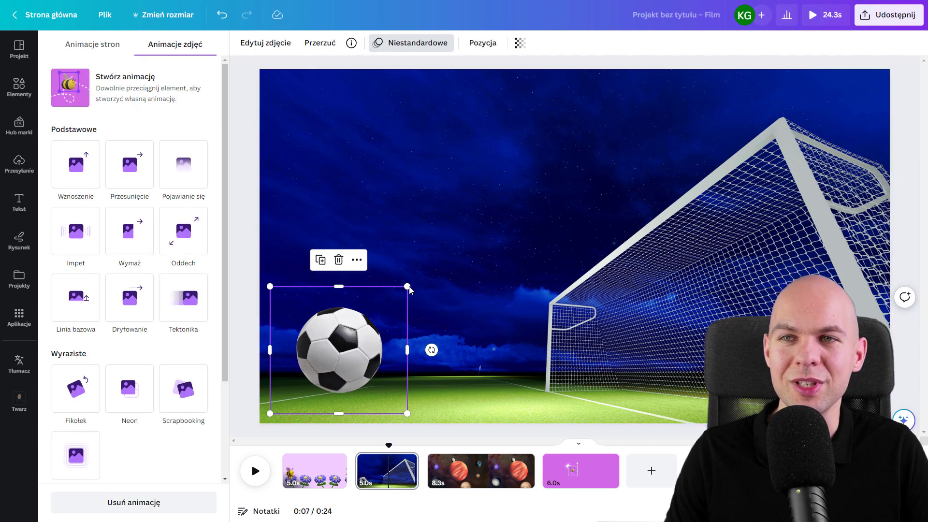
left_click_drag(407, 286, 337, 351)
left_click(76, 164)
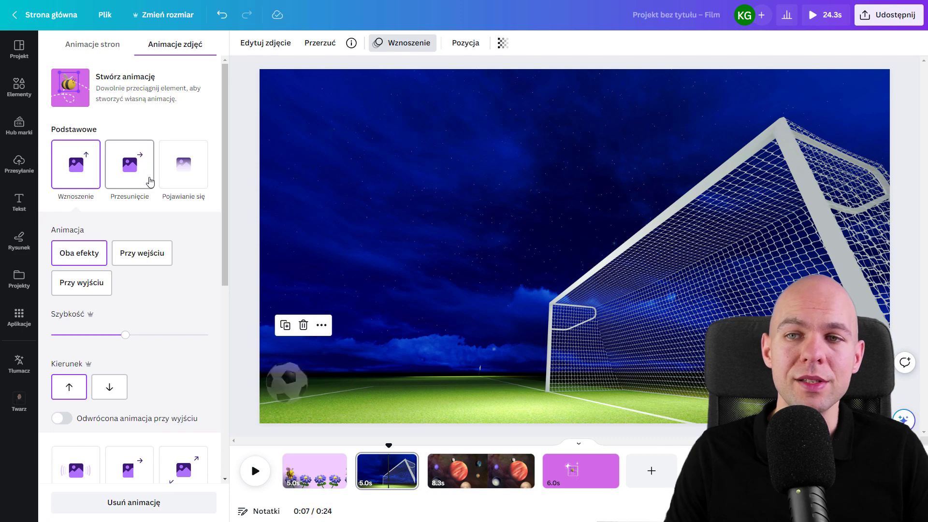
- Look over the remaining photo animations for the ball and return to the custom animation option (Stwórz animację)
scroll(177, 331, "down", 5)
scroll(176, 329, "down", 2)
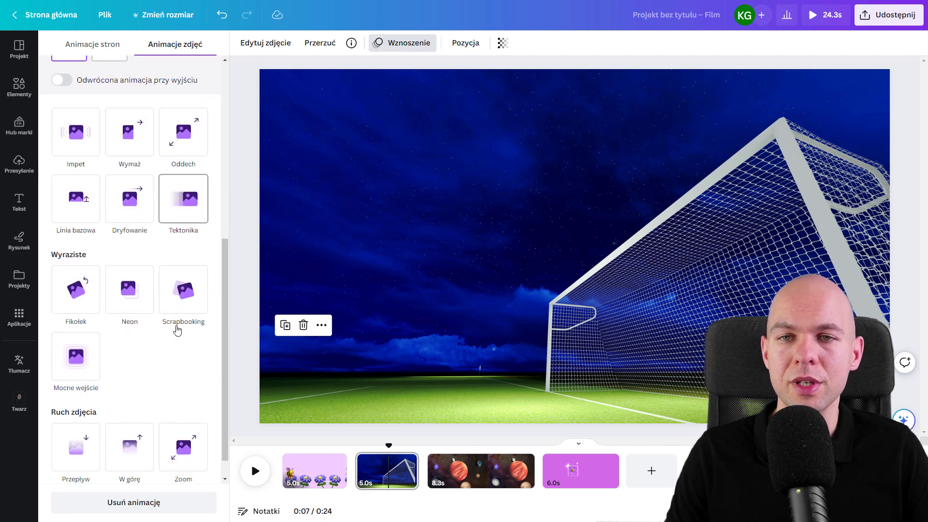
scroll(145, 209, "up", 8)
left_click(157, 102)
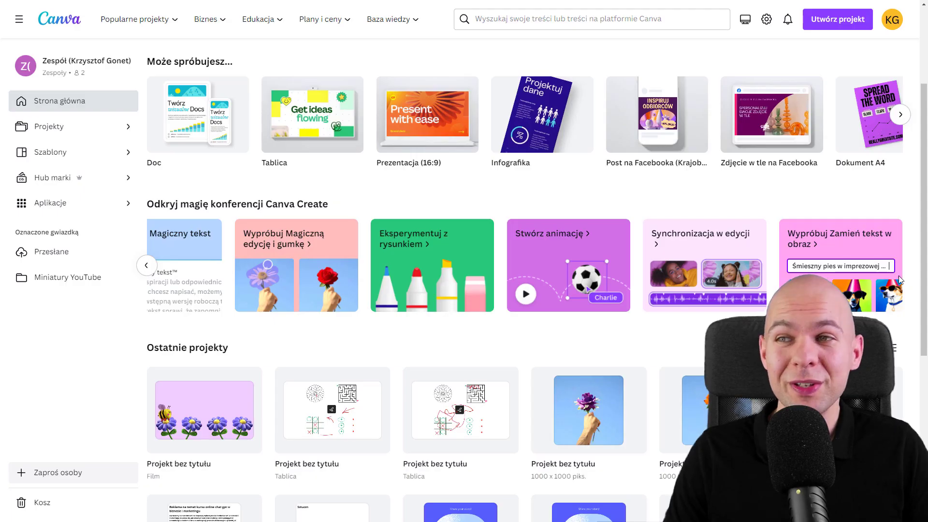
- Open the sample film of the beat synchronization feature (Synchronizacja w edycji)
left_click(711, 249)
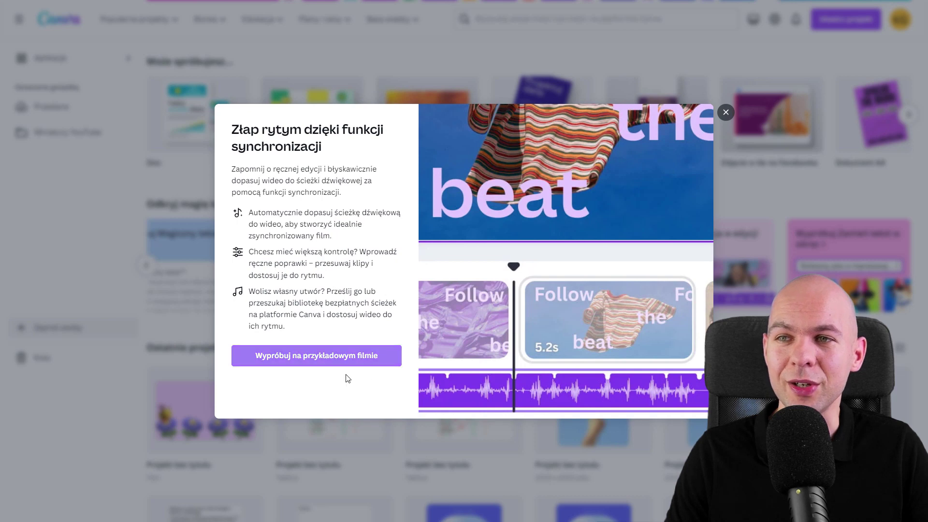
left_click(279, 363)
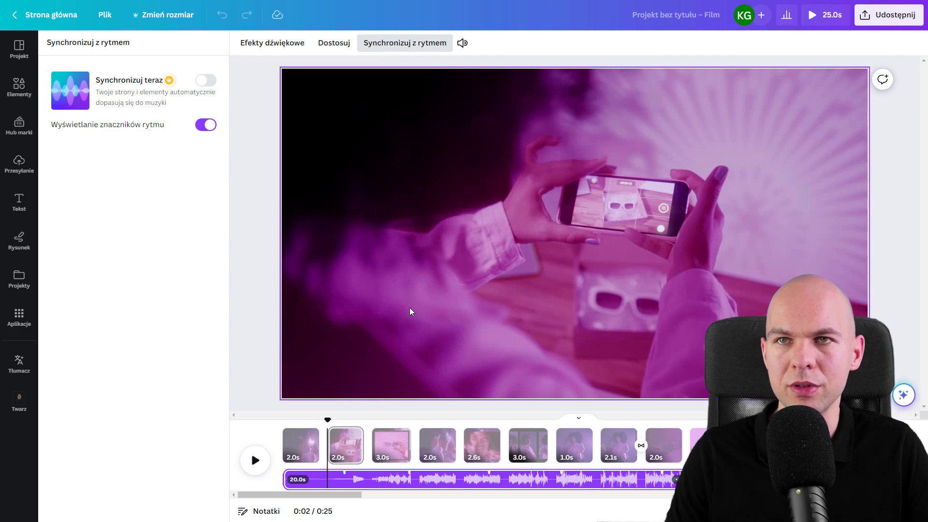
- Delete the film page with three side-by-side portrait clips and check the page cuts against the soundtrack's beat markers
left_click(530, 447)
left_click(536, 435)
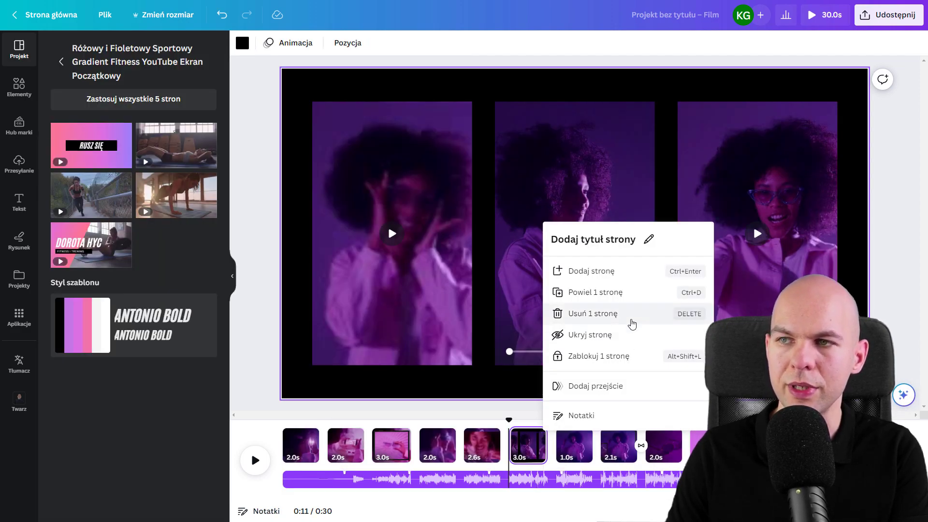
left_click(632, 314)
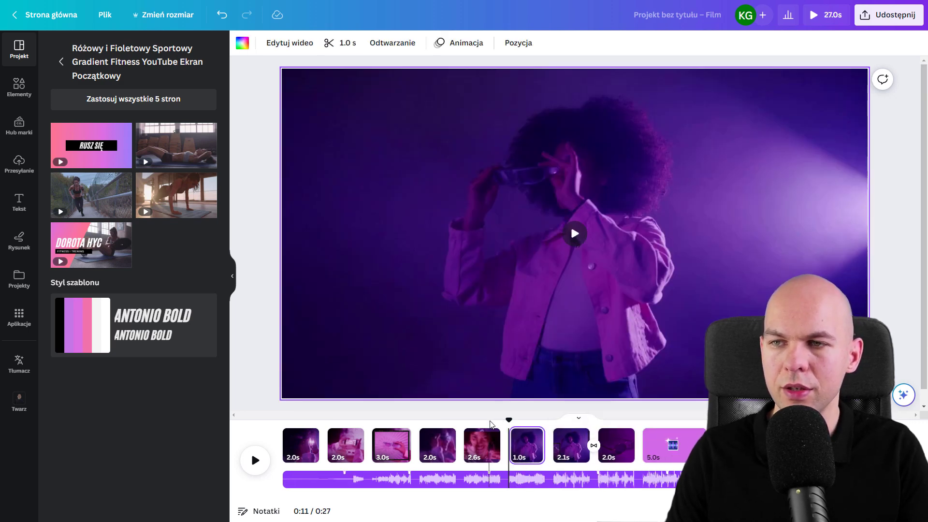
left_click(506, 483)
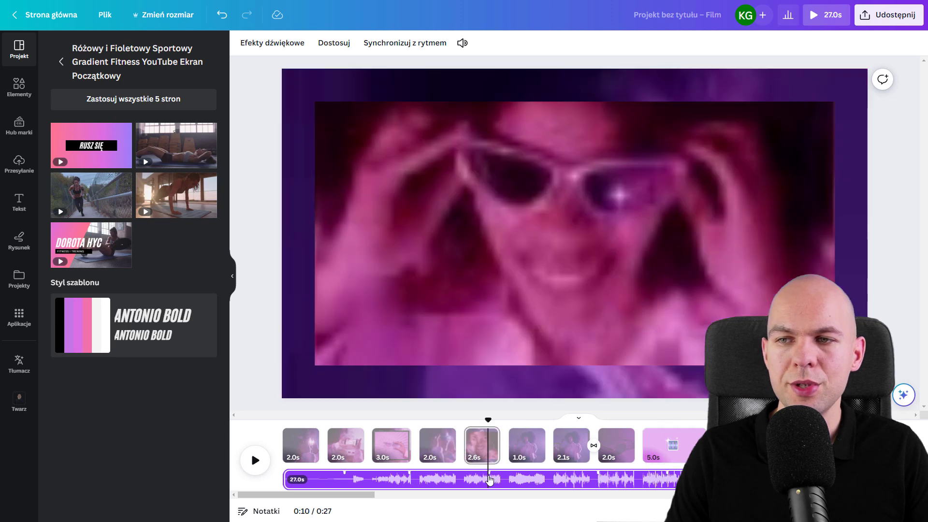
left_click(509, 482)
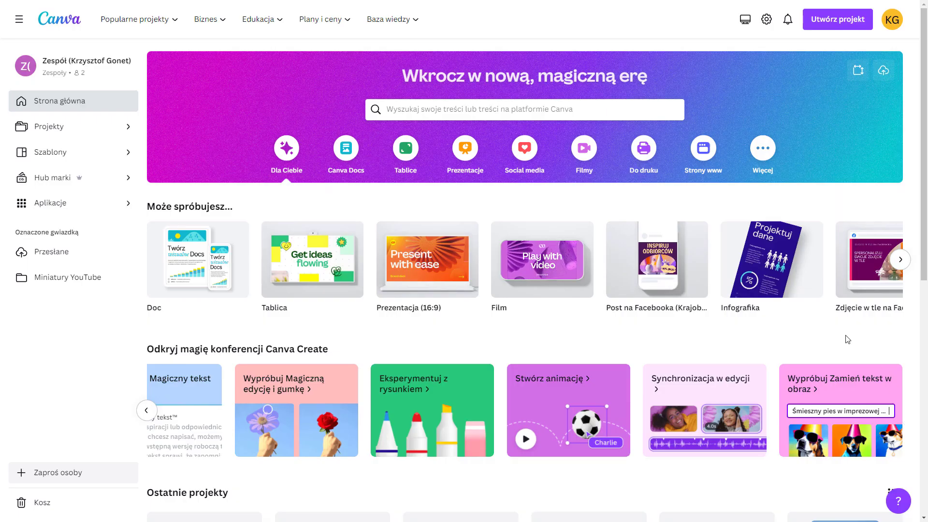
- Open the Text to Image feature (Zamień tekst w obraz) in a new Instagram post design
left_click(855, 410)
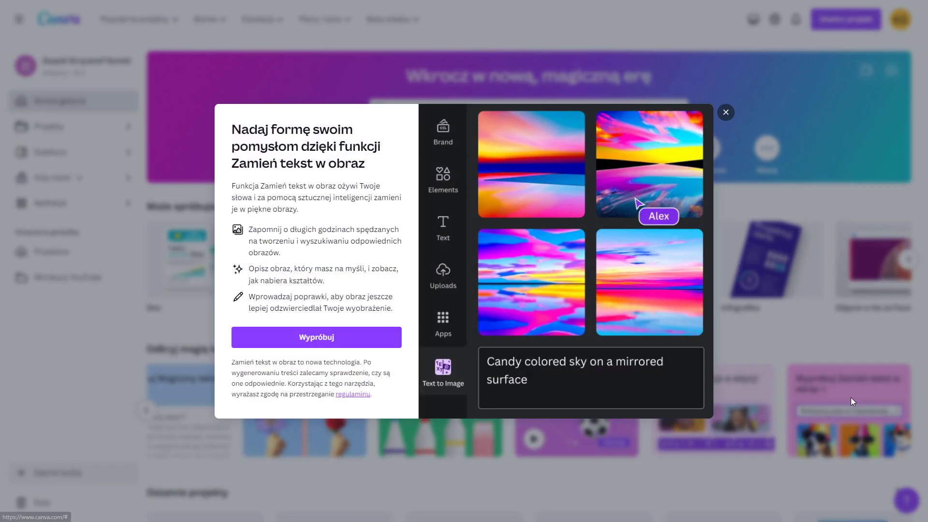
left_click(315, 347)
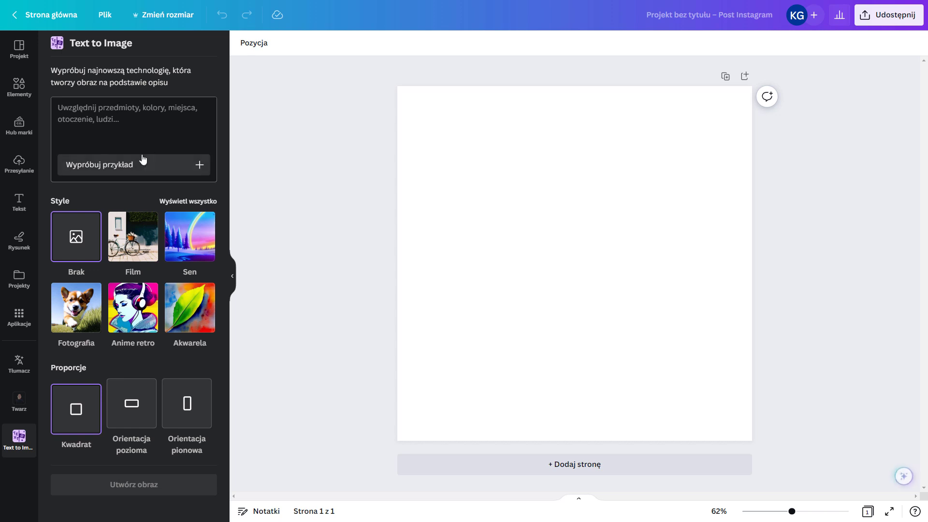
- Generate square Film-style images from the example prompt about a minimalist desk with tablet and pens, and add the grey-blue laptop image to the page
left_click(136, 249)
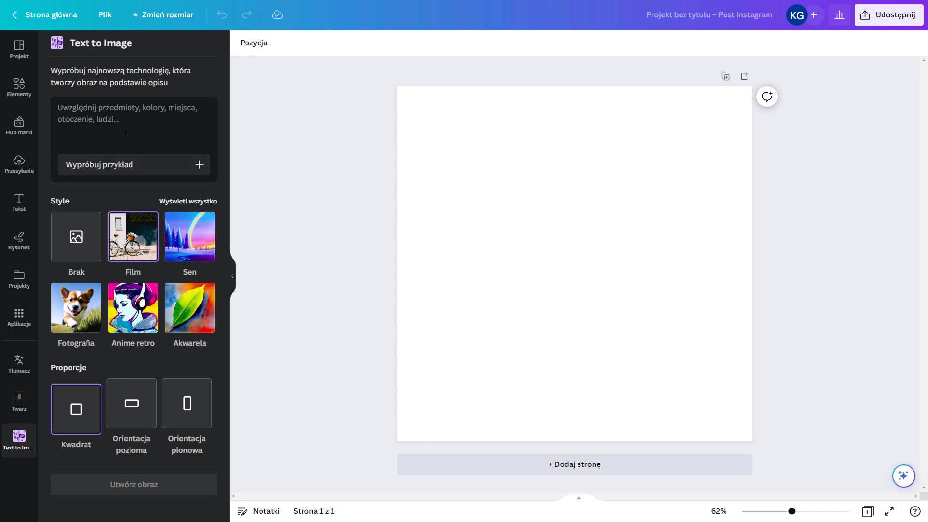
left_click(147, 164)
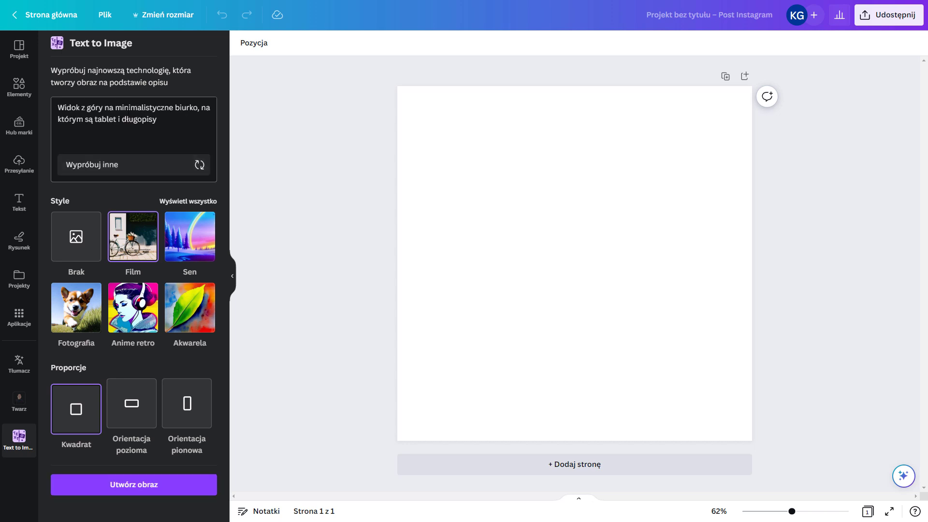
left_click(145, 484)
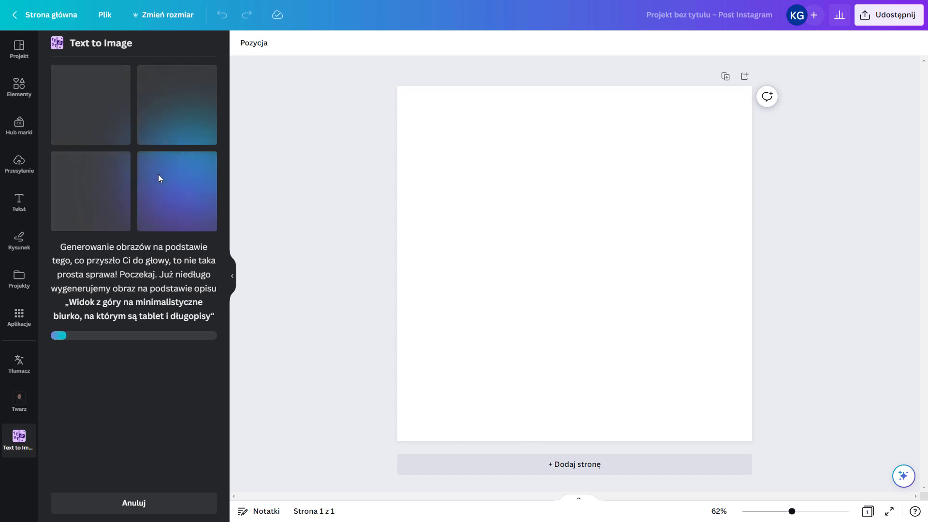
left_click(183, 126)
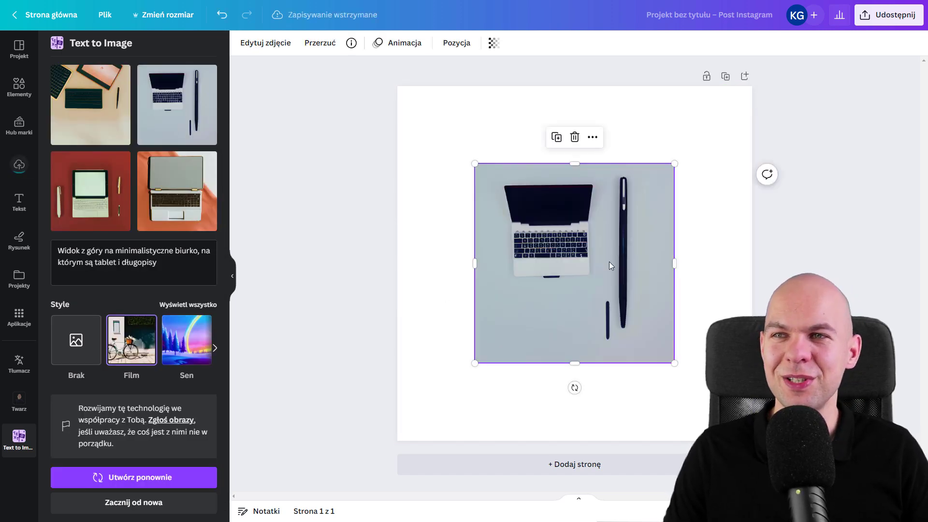
- Enlarge the grey-blue laptop image to cover most of the page, centre it, and delete it
left_click_drag(475, 164, 377, 68)
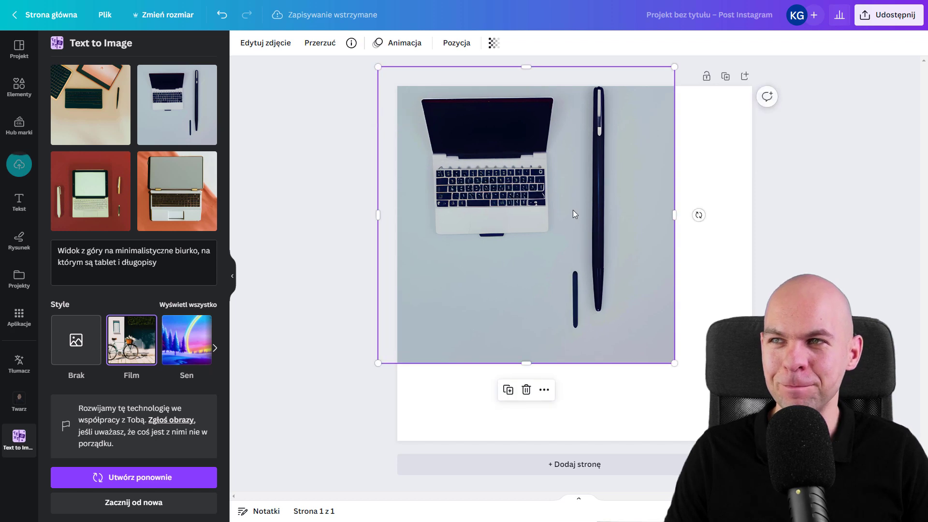
left_click_drag(573, 211, 615, 252)
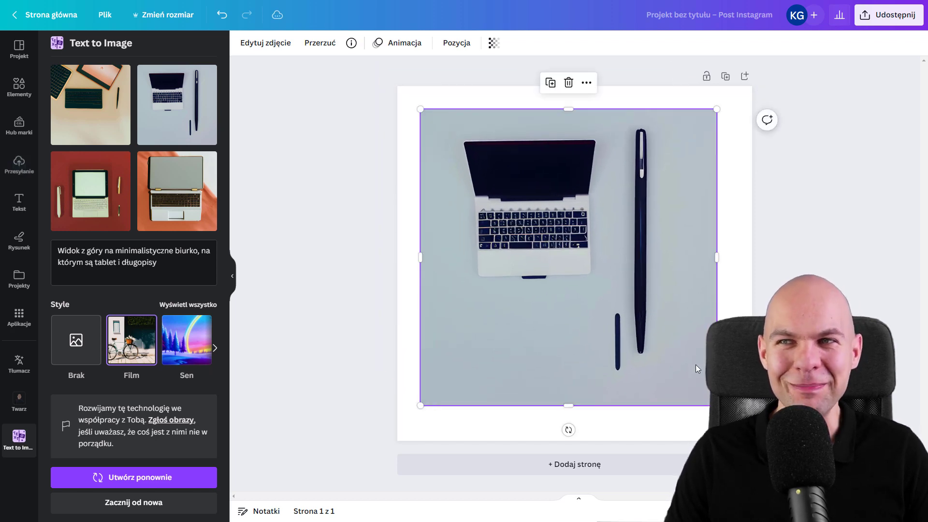
key("Delete")
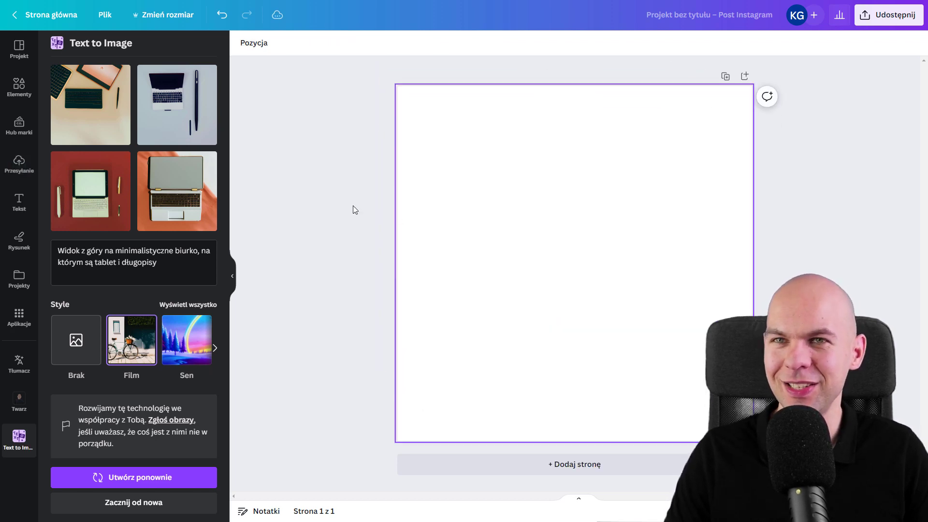
- Add the generated red image with the tablet and pens, enlarge it and centre it to nearly fill the page
left_click(90, 191)
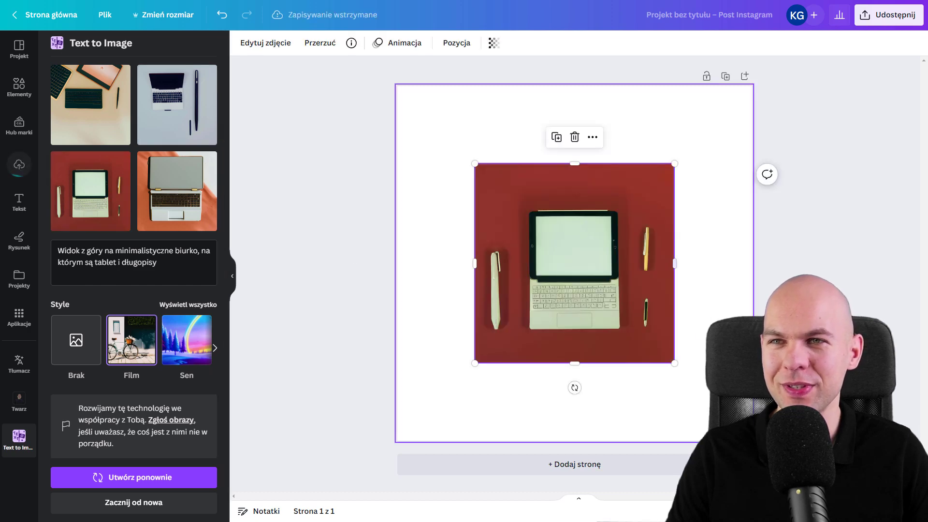
left_click_drag(475, 163, 332, 82)
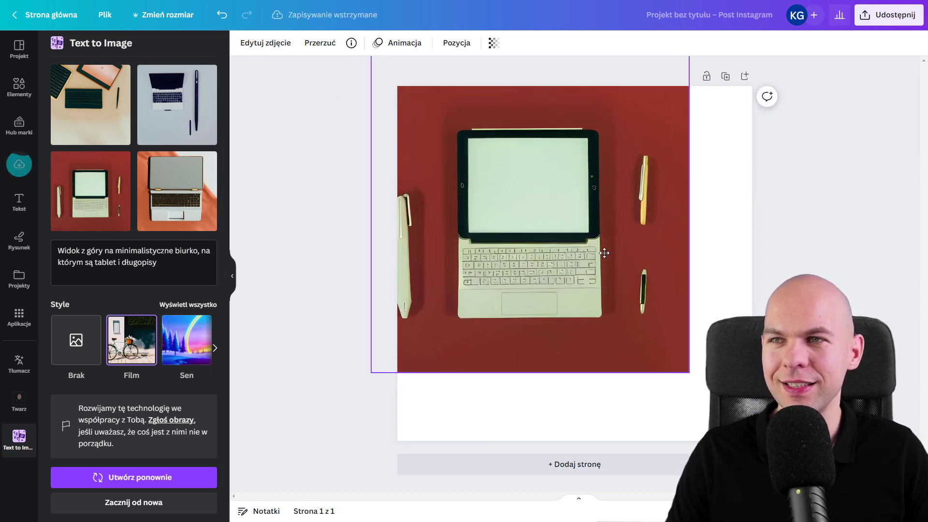
left_click_drag(600, 253, 625, 291)
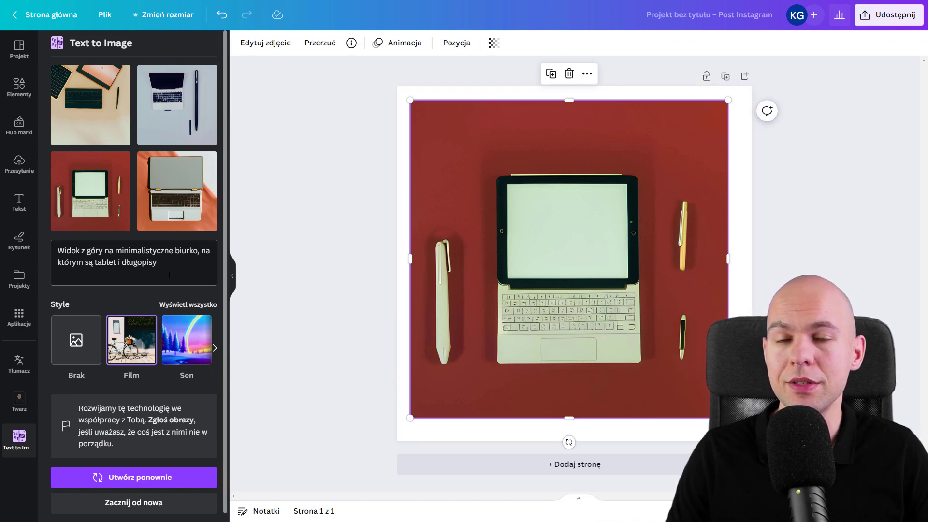
- Add the generated beige image with the keyboards and tablet, and enlarge and centre it over the red image
left_click(91, 104)
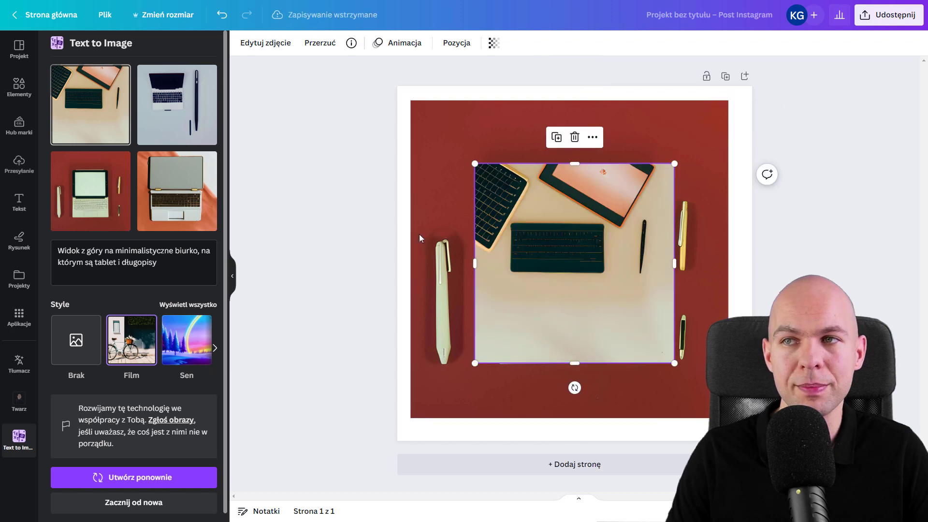
left_click_drag(475, 163, 365, 58)
left_click_drag(565, 261, 599, 289)
left_click_drag(159, 264, 58, 249)
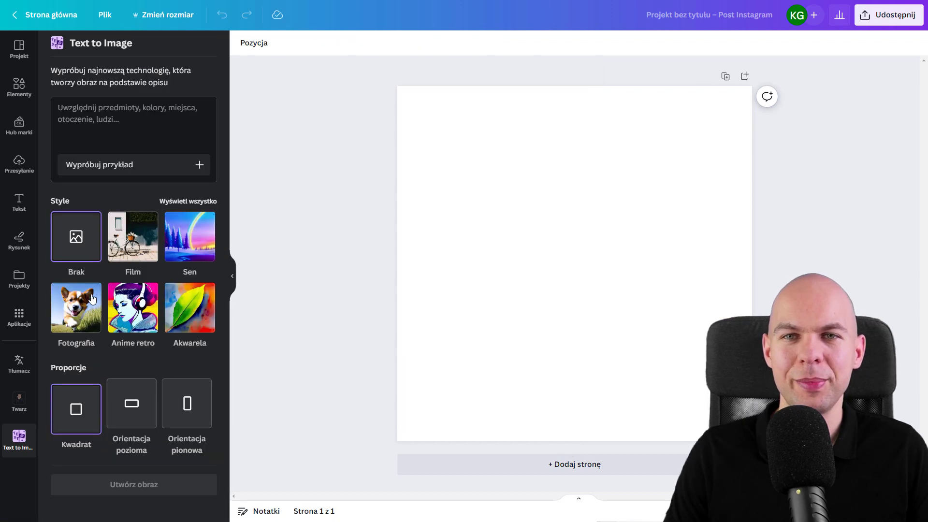
- Generate square Fotografia-style images from the prompt "computer" in a blank Instagram post
left_click(93, 298)
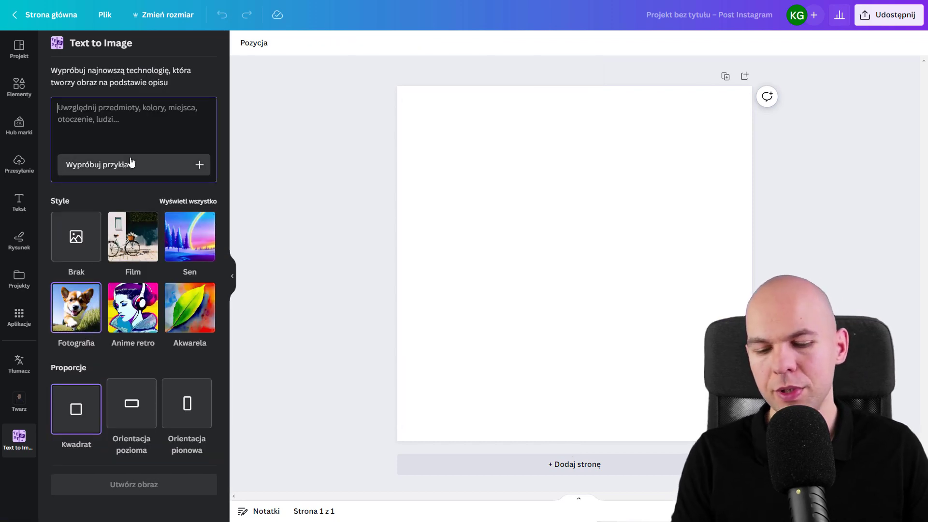
type("computer")
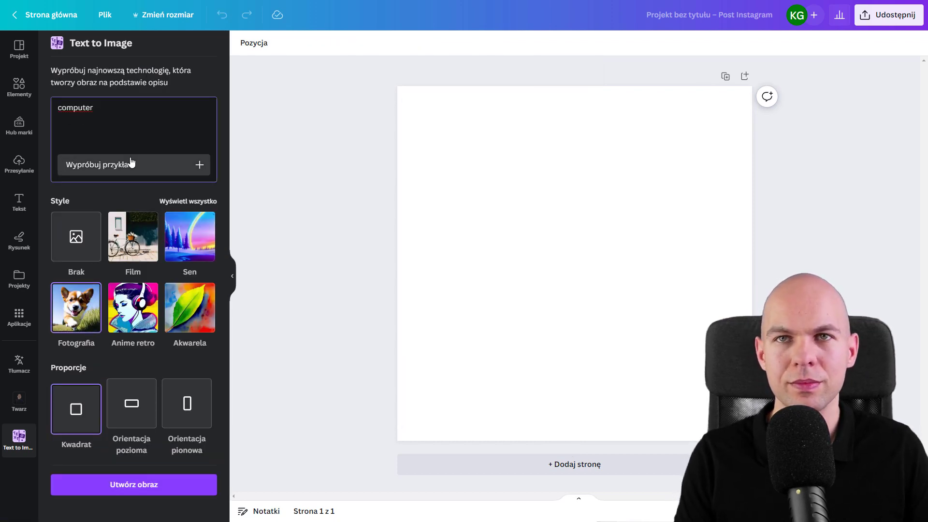
left_click(144, 491)
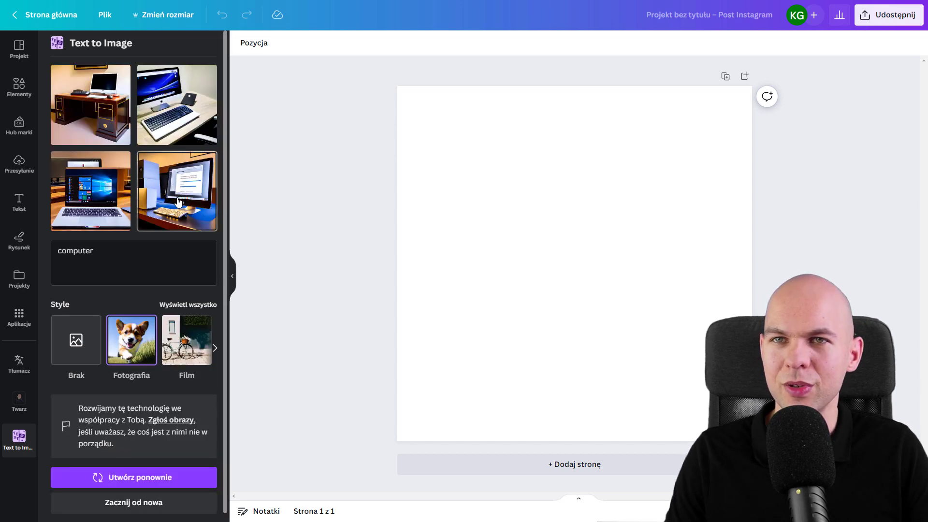
- Try the desktop computer image and the Windows laptop image enlarged on the page, deleting each one
left_click(179, 202)
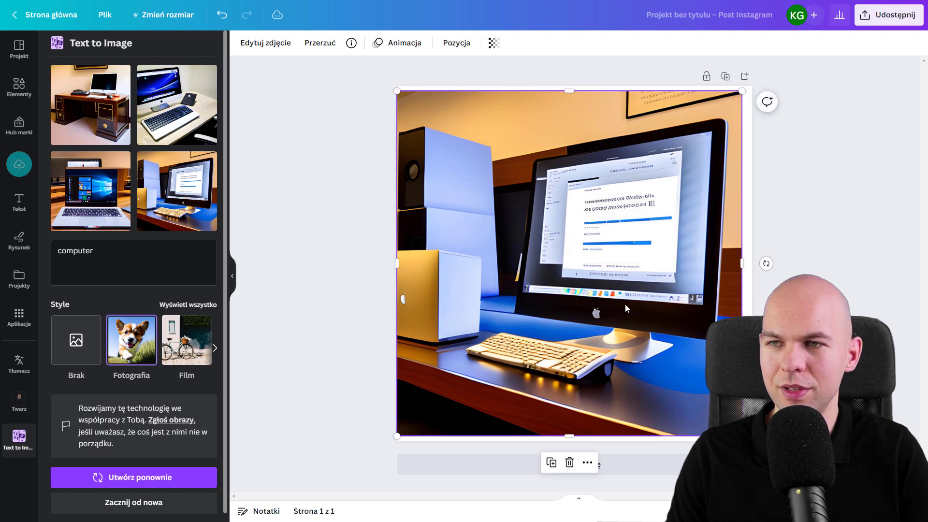
key("Delete")
left_click_drag(90, 191, 627, 269)
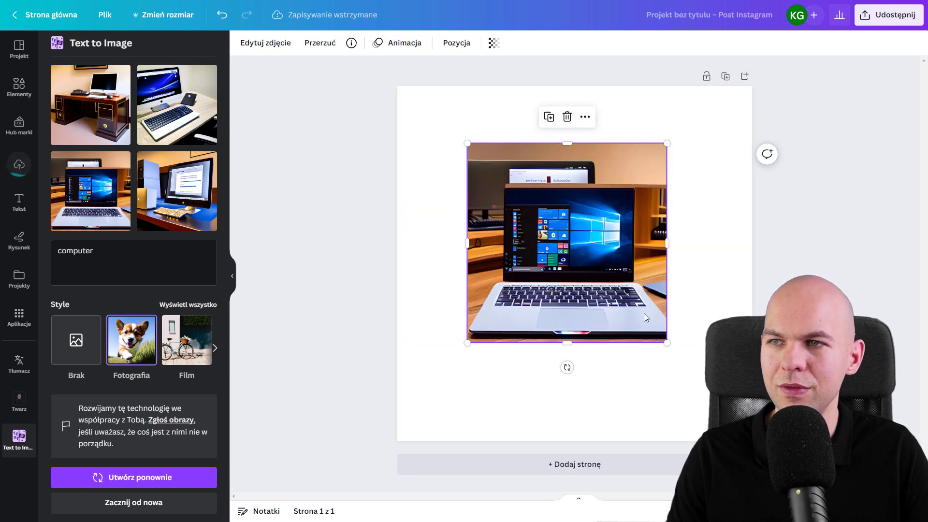
left_click_drag(671, 349, 746, 423)
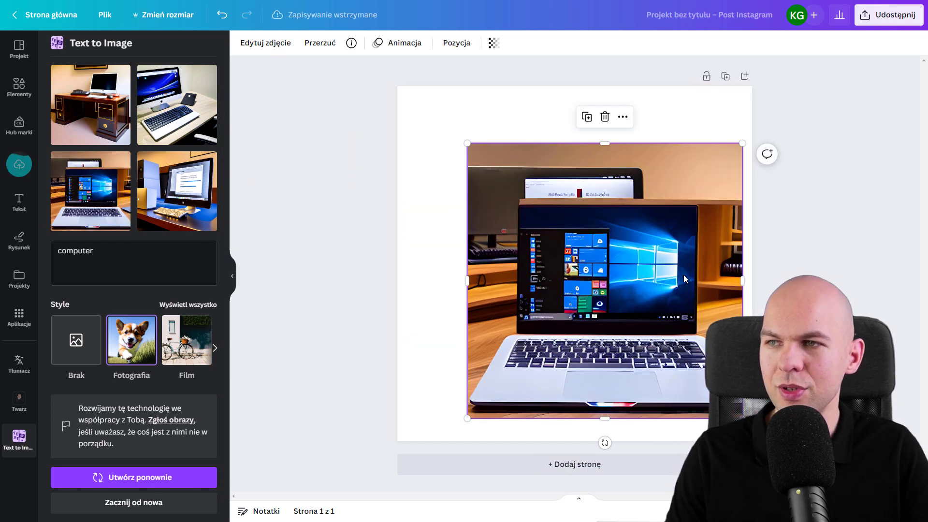
key("Delete")
- Add the generated image of the wooden desk with a computer and enlarge it well beyond the page edges
left_click(75, 132)
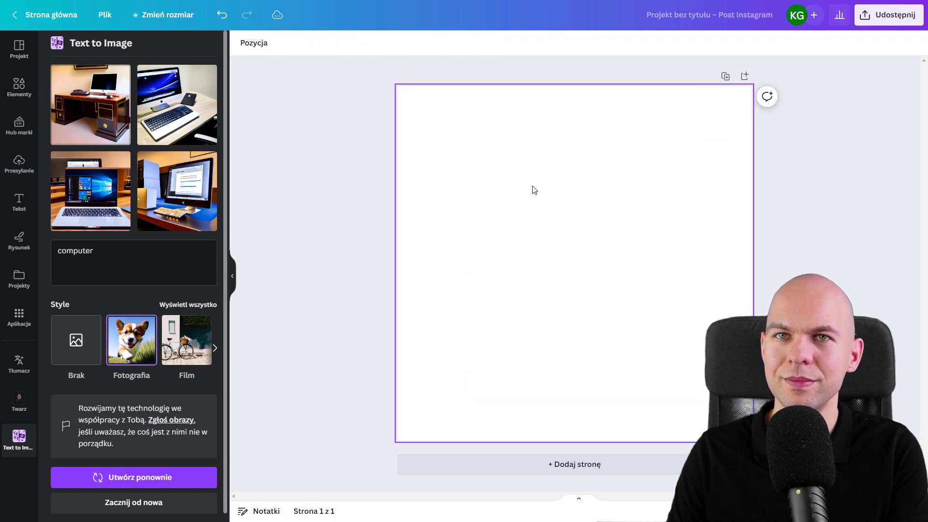
left_click_drag(475, 163, 385, 165)
left_click_drag(566, 222, 578, 336)
left_click_drag(686, 95, 851, 10)
left_click_drag(659, 239, 543, 303)
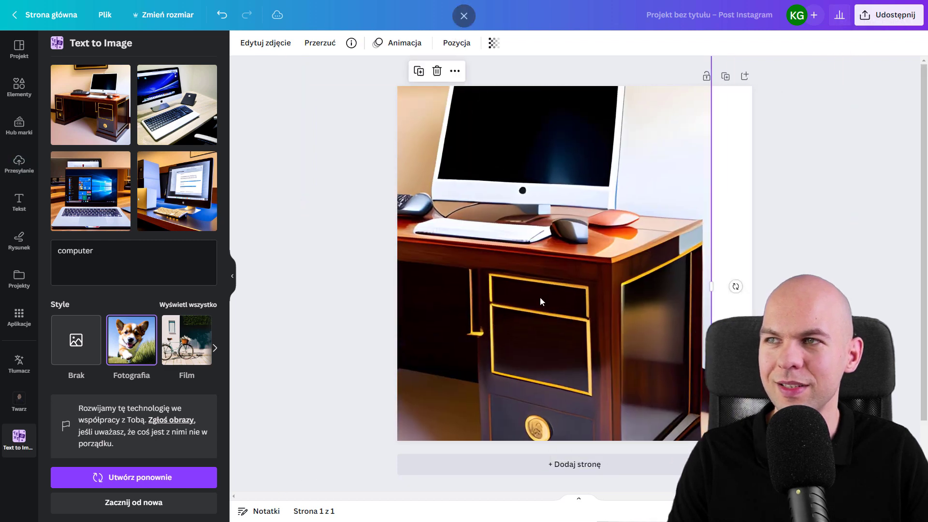
- Examine the enlarged wooden desk image in different positions, shrink it to about page size, and delete it
left_click_drag(353, 192, 506, 209)
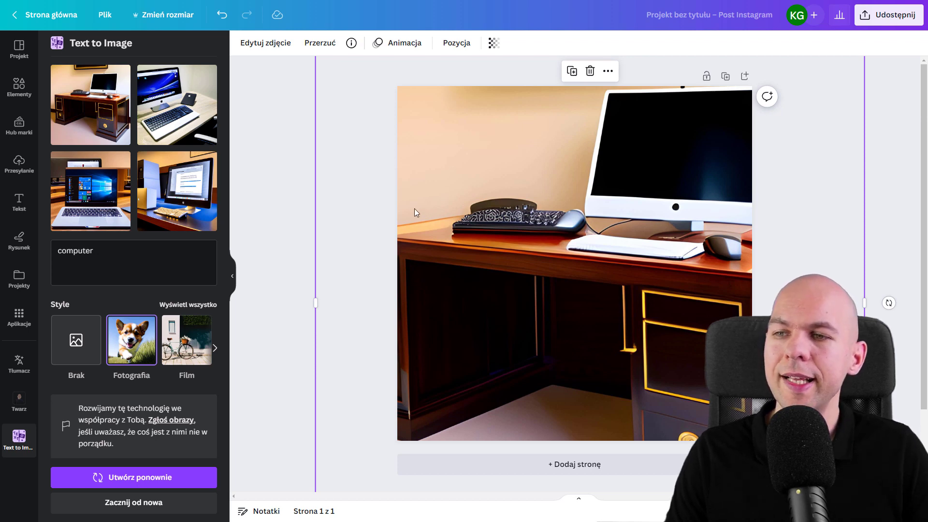
left_click_drag(415, 211, 399, 314)
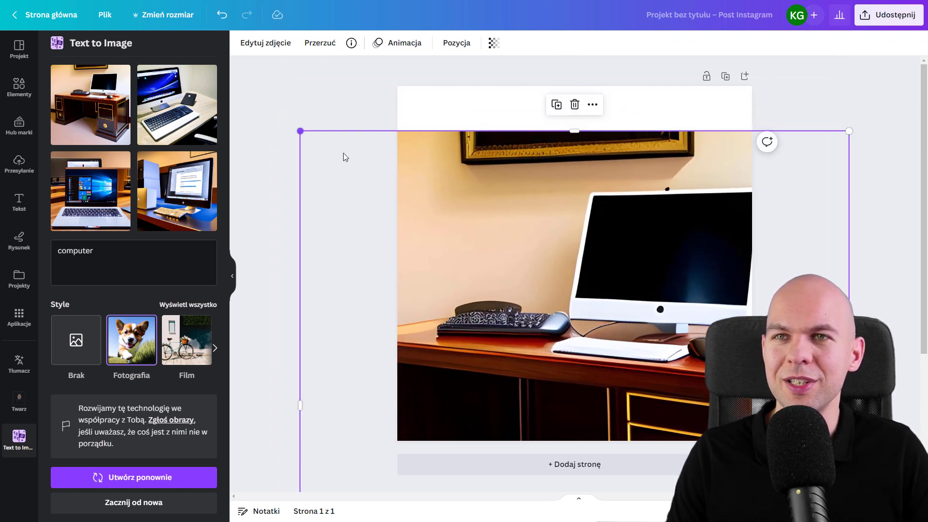
left_click_drag(300, 130, 574, 248)
left_click_drag(624, 341, 519, 103)
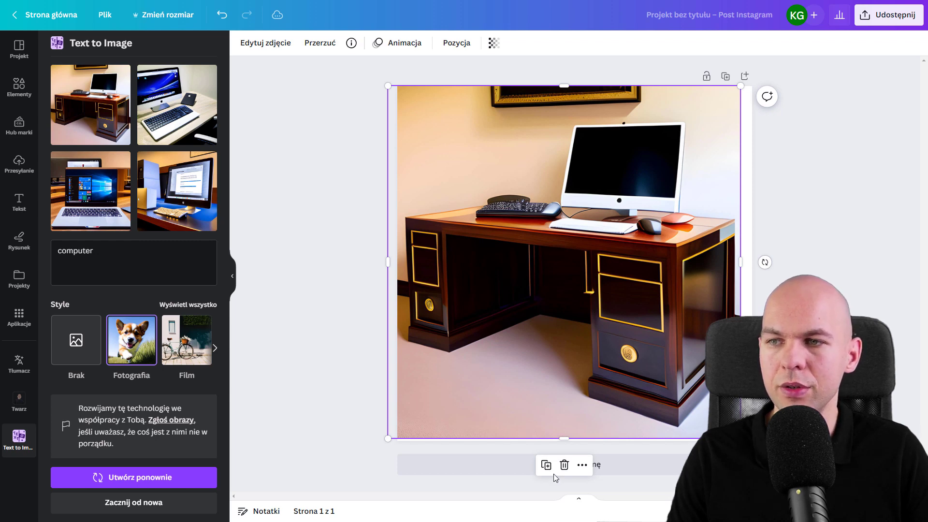
left_click(563, 465)
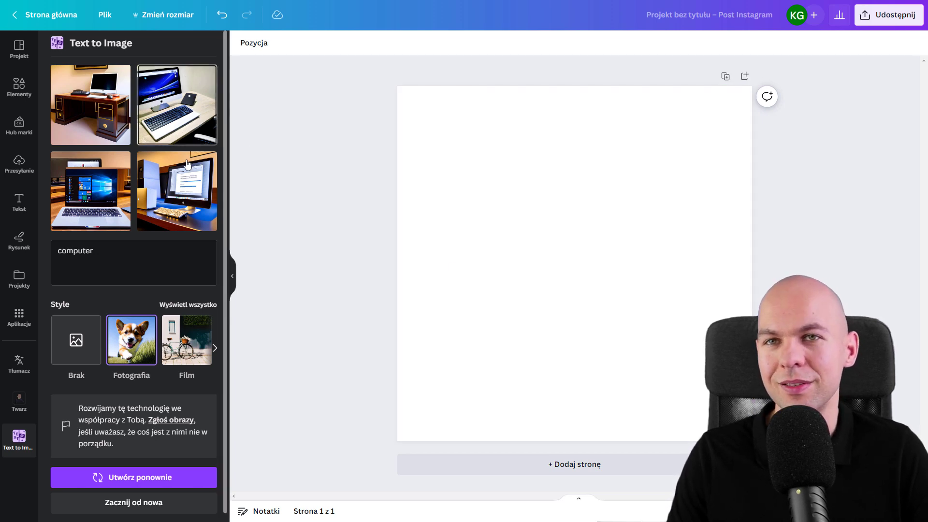
- Leave the Instagram post design and return to the home page
left_click(14, 20)
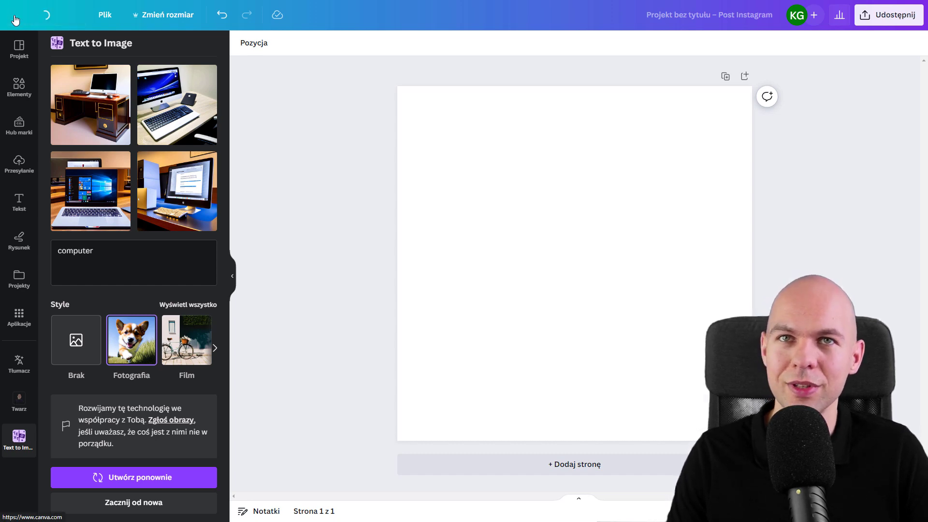